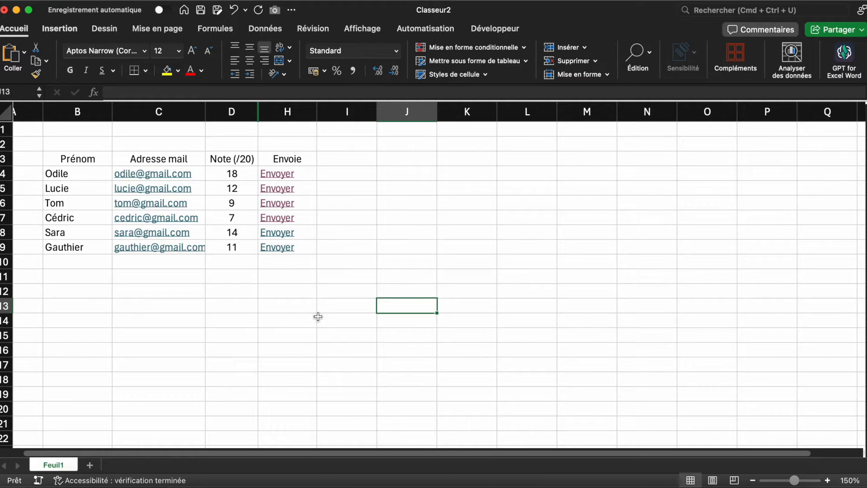
Open the e-mail drafts behind the finished Envoyer links in H4 and H7, discarding the first one.
{"action": "left_click", "coordinate": [316, 317]}
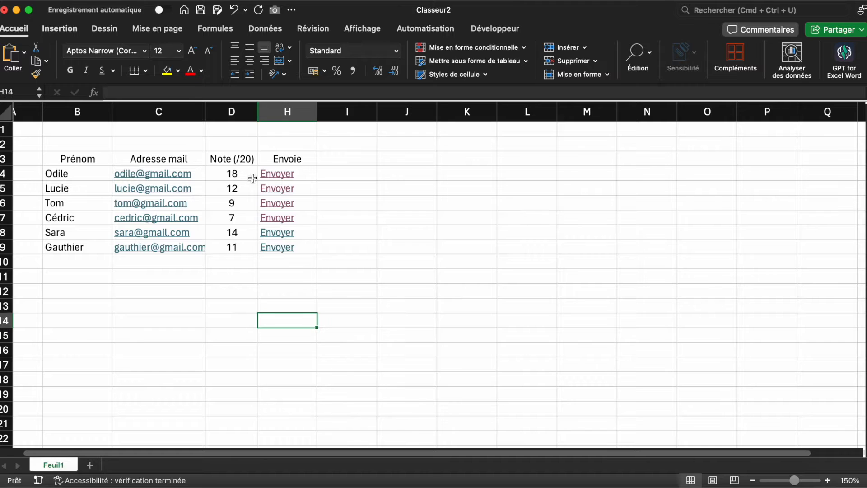
{"action": "left_click", "coordinate": [319, 175]}
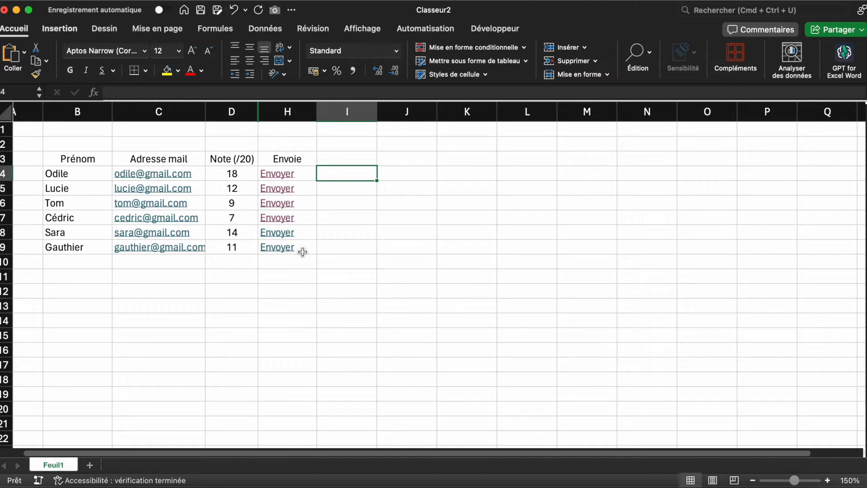
{"action": "left_click", "coordinate": [277, 174]}
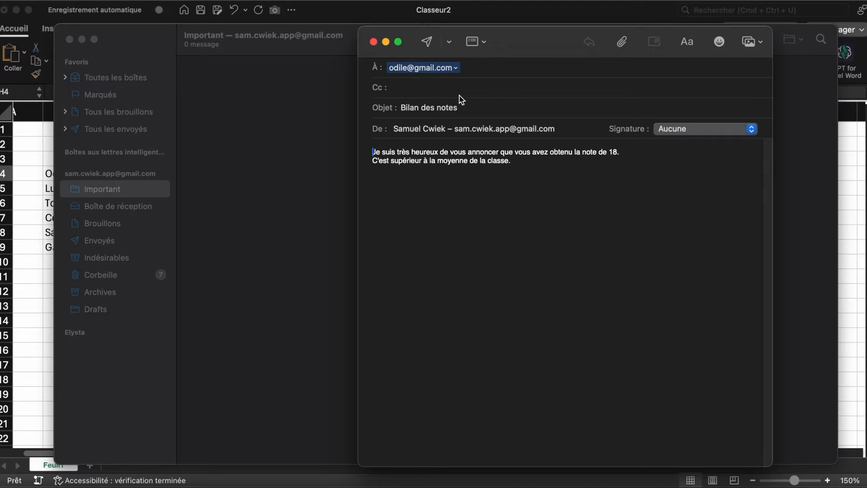
{"action": "left_click", "coordinate": [429, 200]}
{"action": "left_click", "coordinate": [373, 42]}
{"action": "left_click", "coordinate": [522, 312]}
{"action": "left_click", "coordinate": [851, 240]}
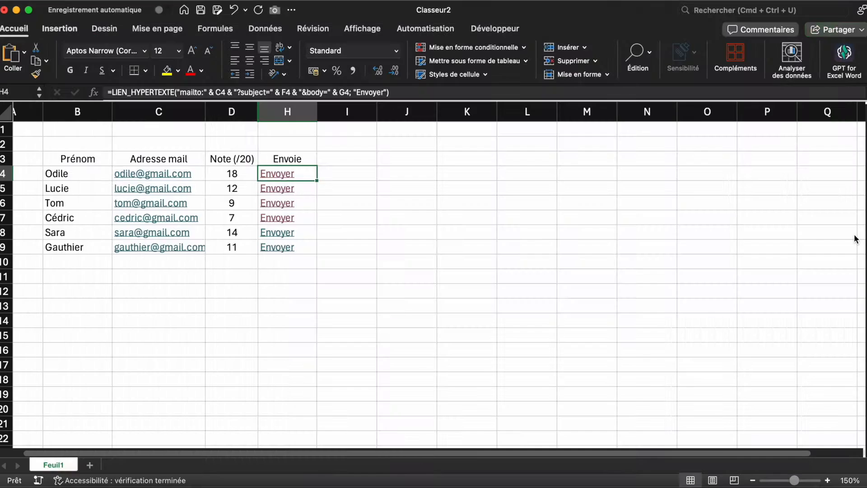
{"action": "left_click", "coordinate": [277, 218]}
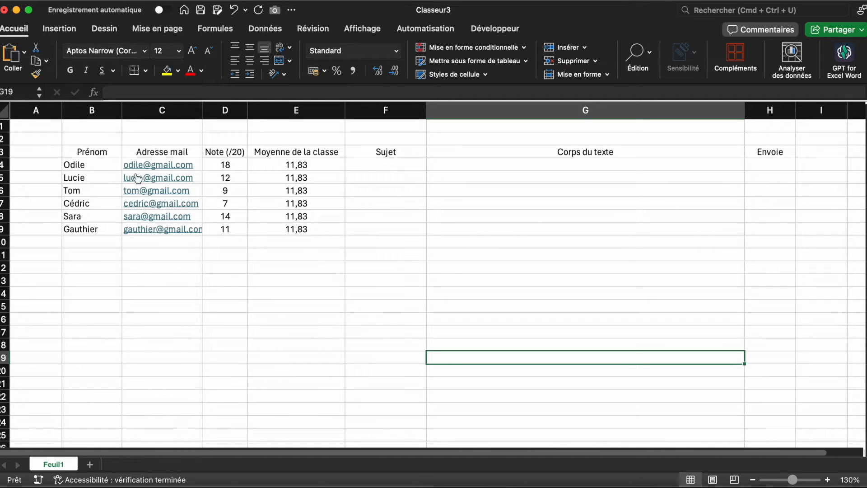
Inspect the class average formula in E4 without changing it.
{"action": "left_click", "coordinate": [333, 165]}
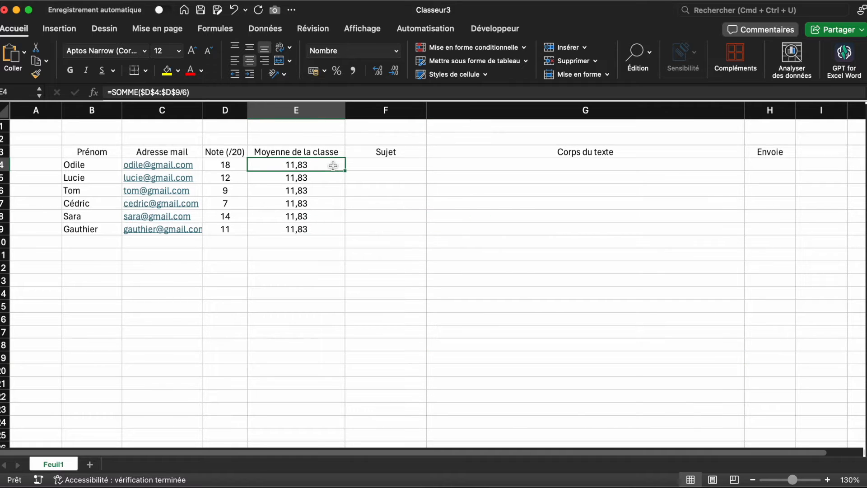
{"action": "double_click", "coordinate": [334, 166]}
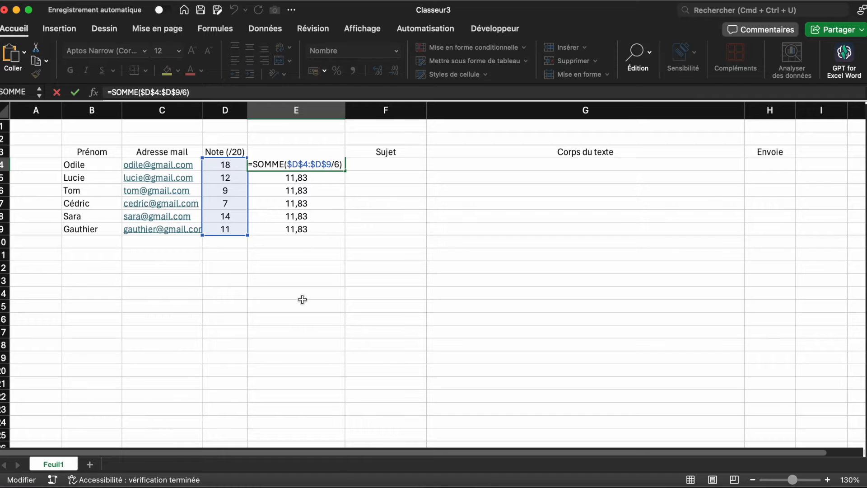
{"action": "key", "text": "Escape"}
{"action": "left_click", "coordinate": [462, 266]}
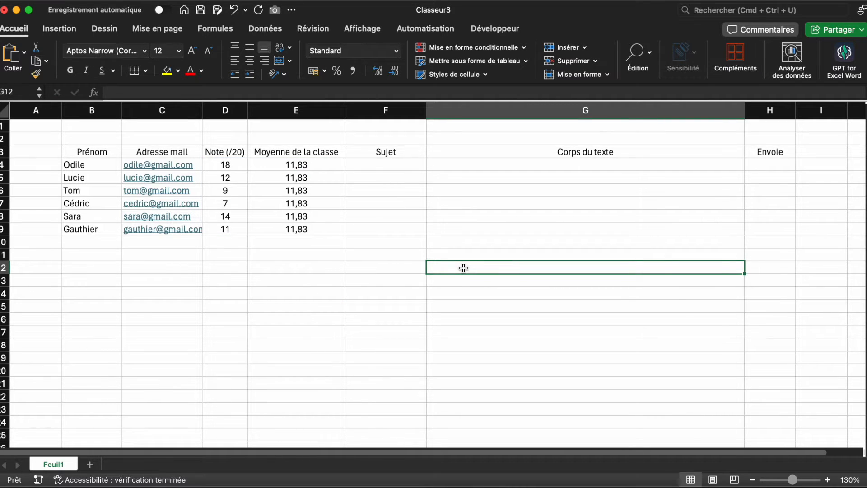
Enter the formula =LIEN_HYPERTEXTE("mailto:" & C4; "Envoyer") in H4 of the Envoie column.
{"action": "left_click_drag", "start_coordinate": [763, 167], "coordinate": [770, 244]}
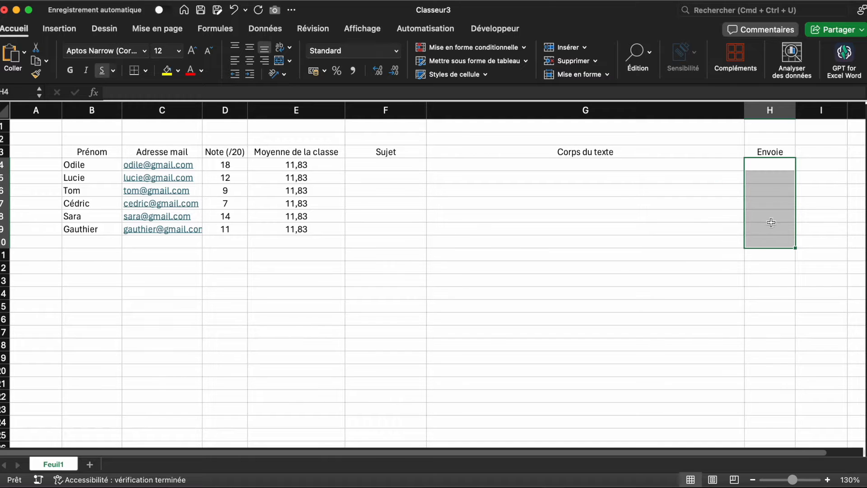
{"action": "left_click", "coordinate": [785, 166]}
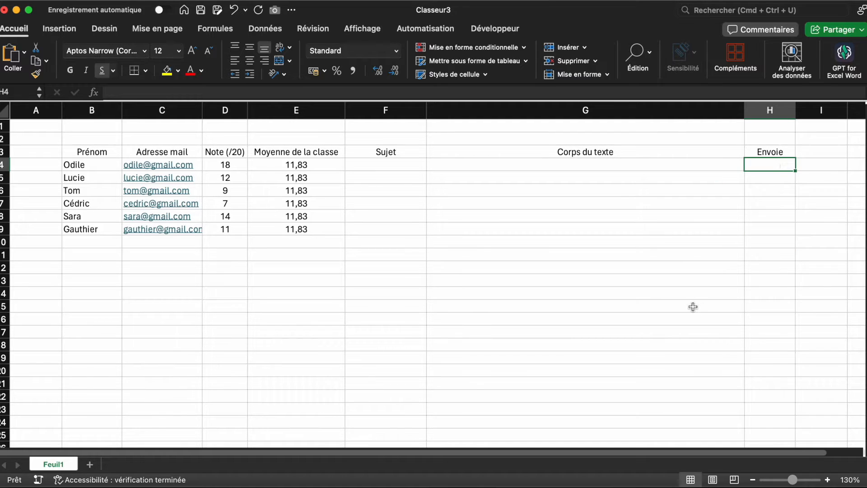
{"action": "scroll", "coordinate": [693, 306], "scroll_direction": "right", "scroll_amount": 2}
{"action": "type", "text": "=LIEN"}
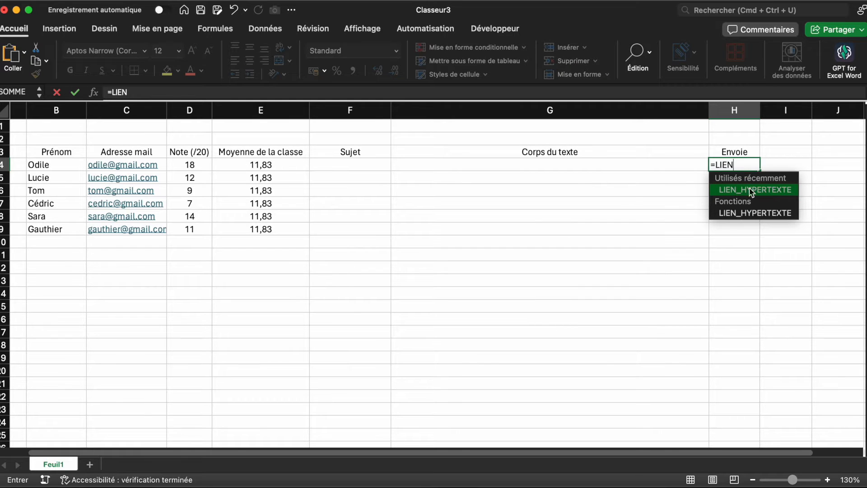
{"action": "double_click", "coordinate": [751, 192]}
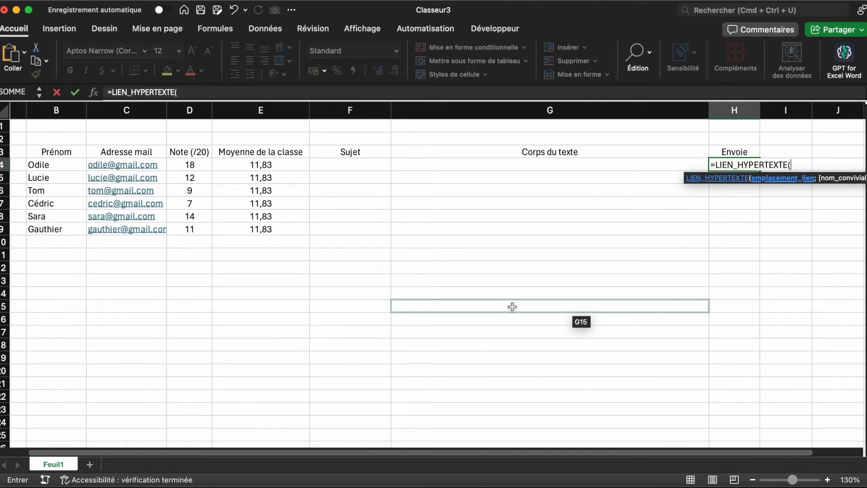
{"action": "type", "text": "\"mailto:\" &"}
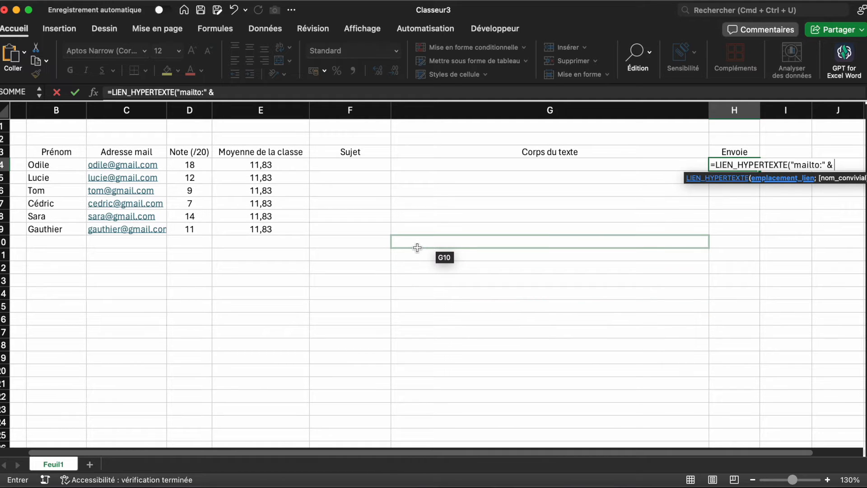
{"action": "left_click", "coordinate": [160, 165]}
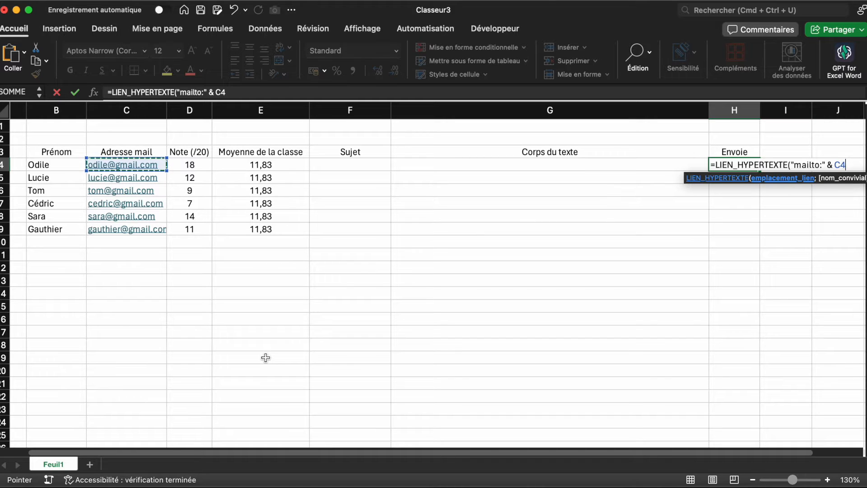
{"action": "type", "text": ";"}
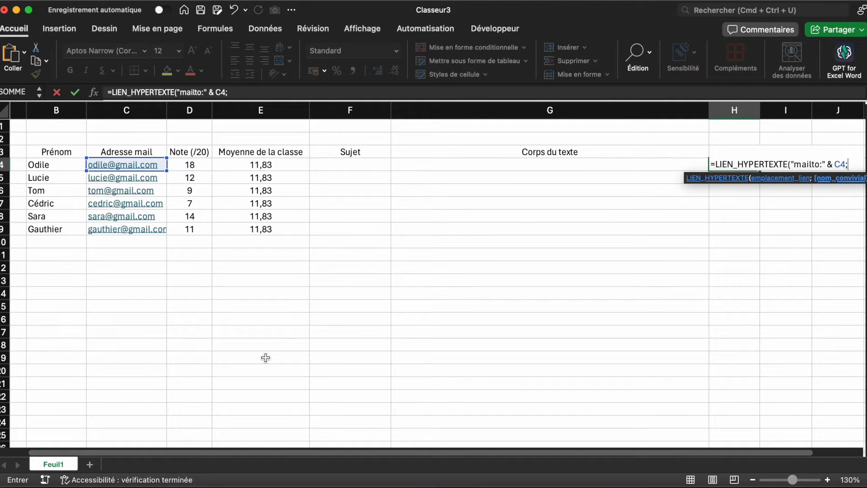
{"action": "type", "text": " \"Env"}
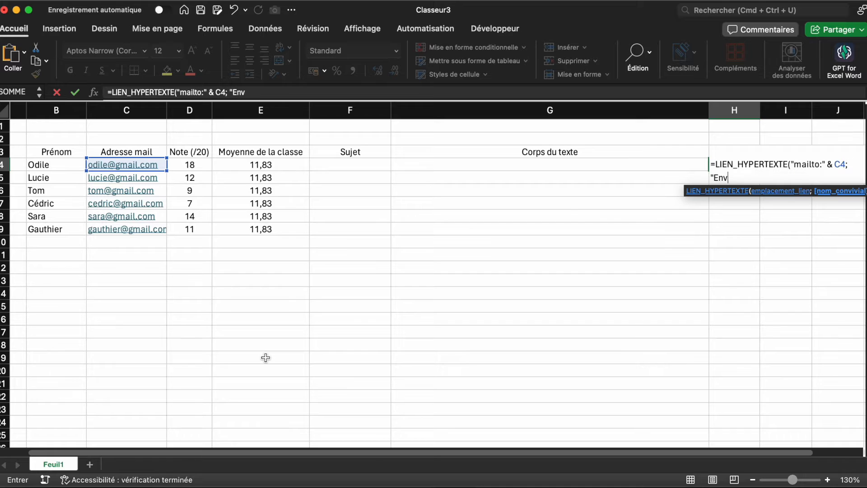
{"action": "type", "text": "oyer\")"}
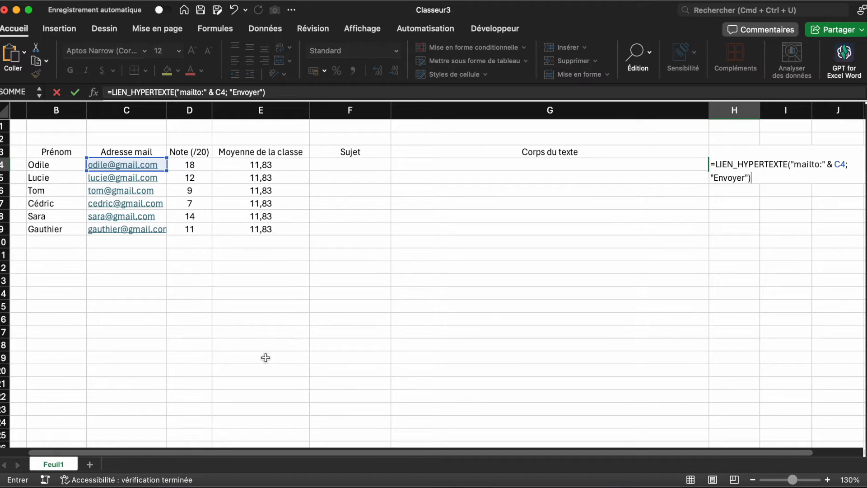
{"action": "key", "text": "Return"}
Test the Envoyer link in H4, check the draft's recipient, and discard the draft to return to the workbook.
{"action": "left_click", "coordinate": [730, 209]}
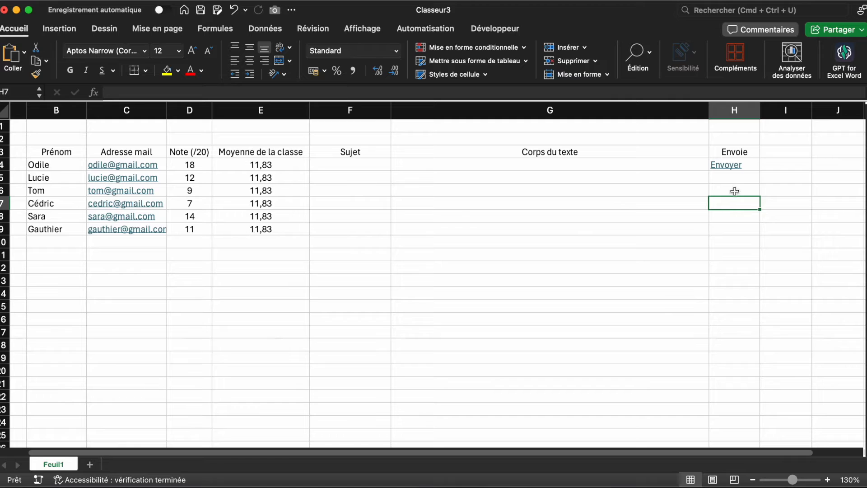
{"action": "left_click", "coordinate": [754, 167]}
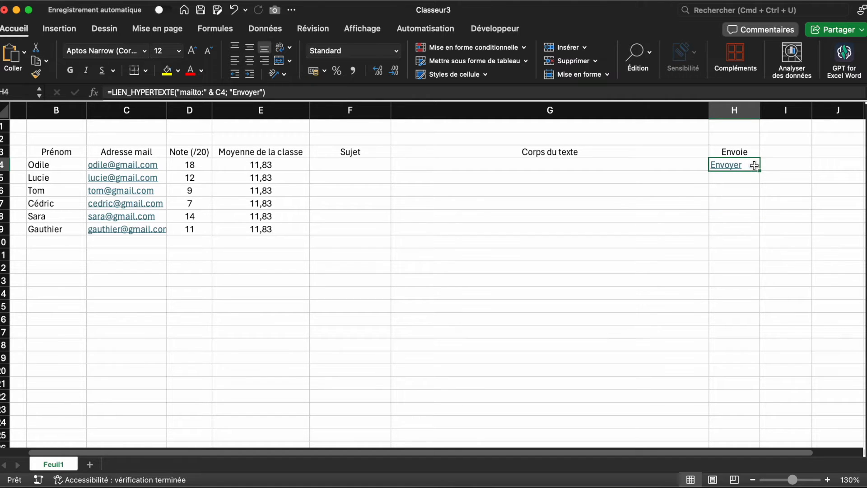
{"action": "left_click", "coordinate": [724, 166]}
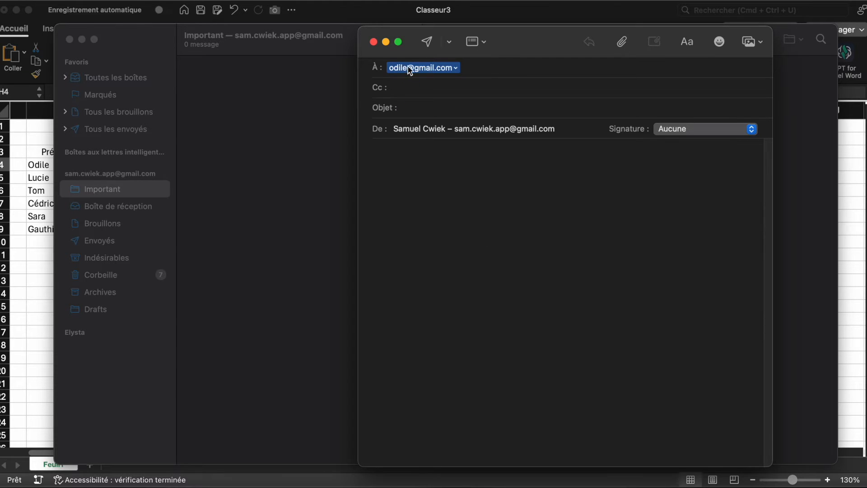
{"action": "left_click", "coordinate": [373, 41]}
{"action": "left_click", "coordinate": [509, 305]}
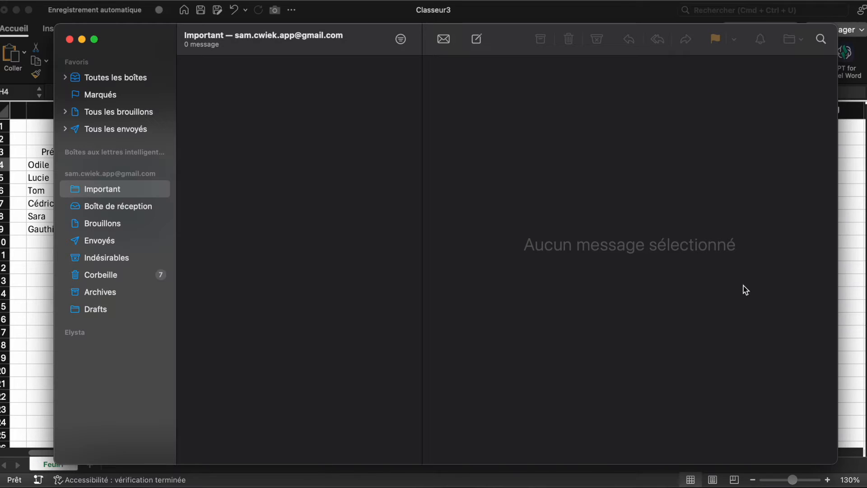
{"action": "left_click", "coordinate": [857, 257]}
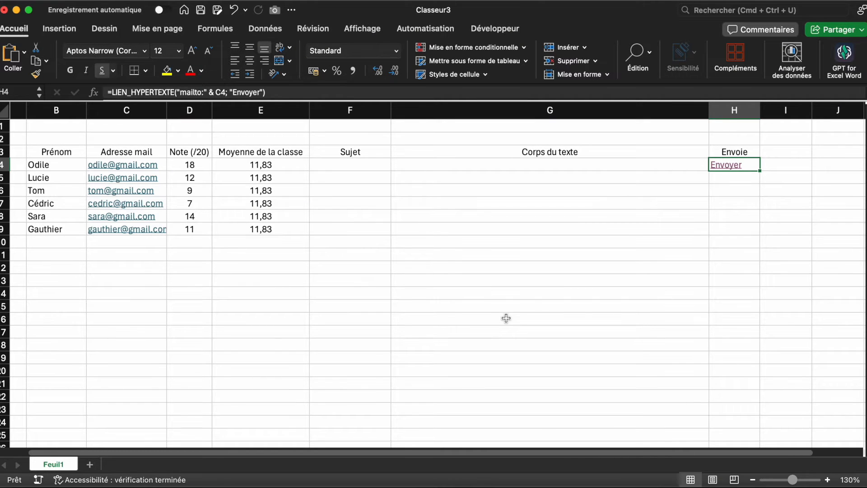
Enter "Bilan des notes" in F4 and fill it down the Sujet column to F9.
{"action": "left_click", "coordinate": [371, 165]}
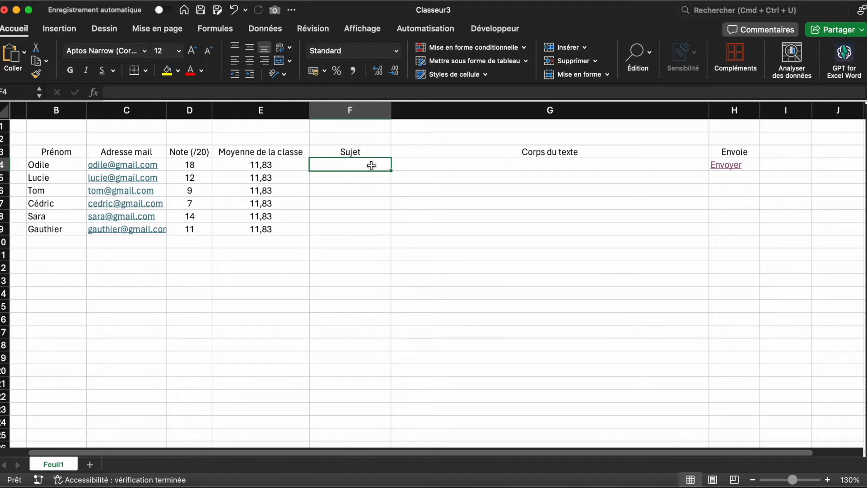
{"action": "type", "text": "Bilan des notes"}
{"action": "key", "text": "Return"}
{"action": "left_click", "coordinate": [372, 166]}
{"action": "left_click_drag", "start_coordinate": [391, 171], "coordinate": [378, 239]}
{"action": "left_click", "coordinate": [460, 279]}
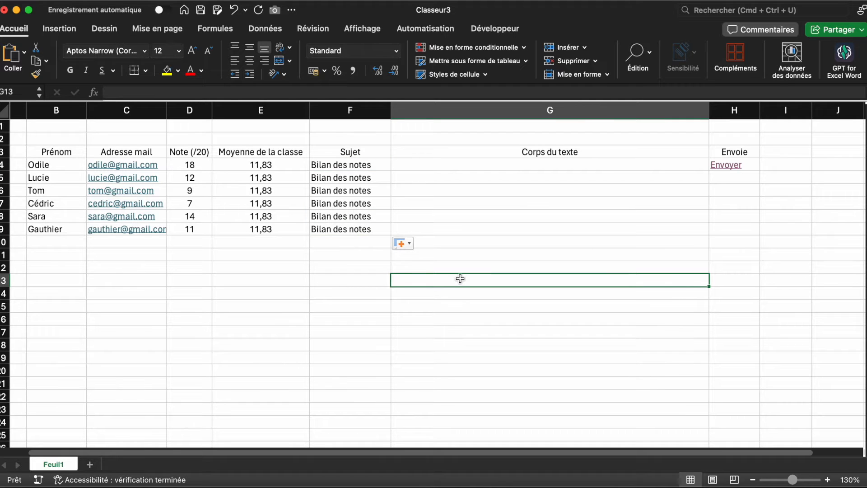
Extend the link formula in H4 with & "?subject=" & F4 after the C4 reference.
{"action": "left_click", "coordinate": [754, 166]}
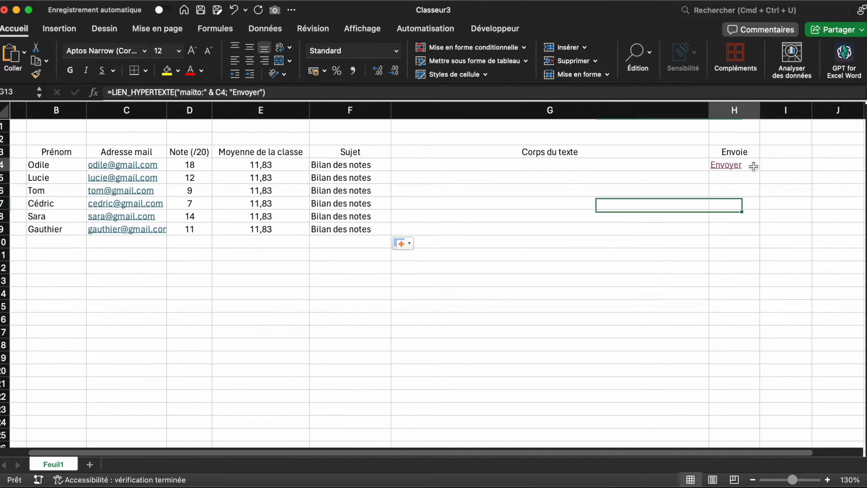
{"action": "double_click", "coordinate": [754, 166]}
{"action": "left_click", "coordinate": [262, 93]}
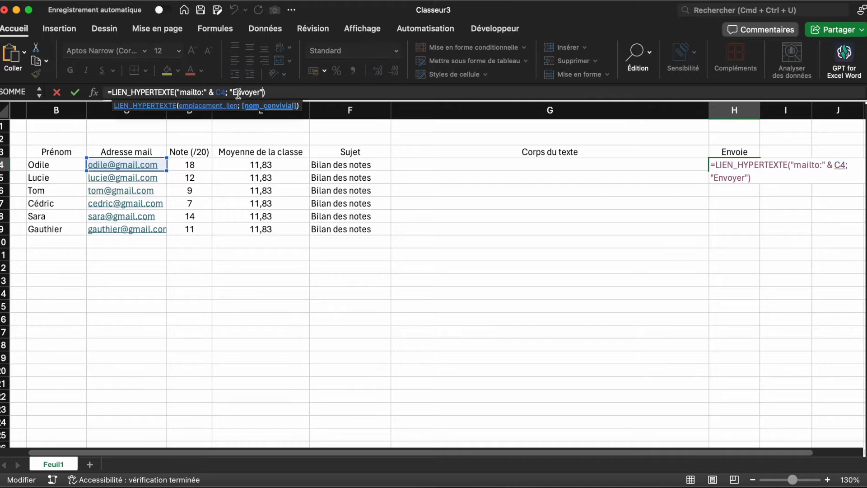
{"action": "left_click", "coordinate": [226, 92]}
{"action": "type", "text": "& "}
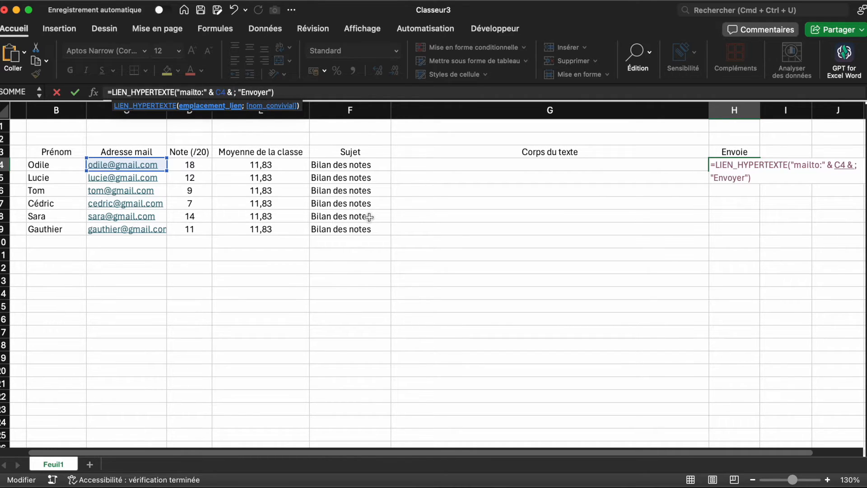
{"action": "type", "text": "\""}
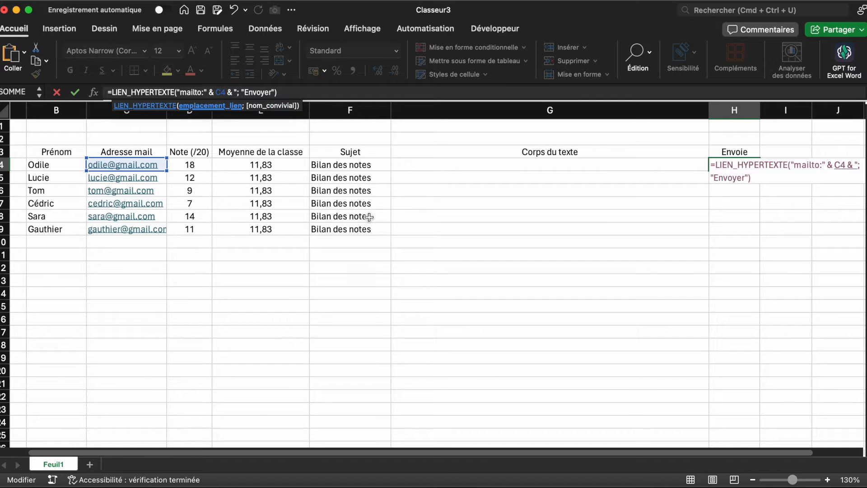
{"action": "type", "text": "?subject="}
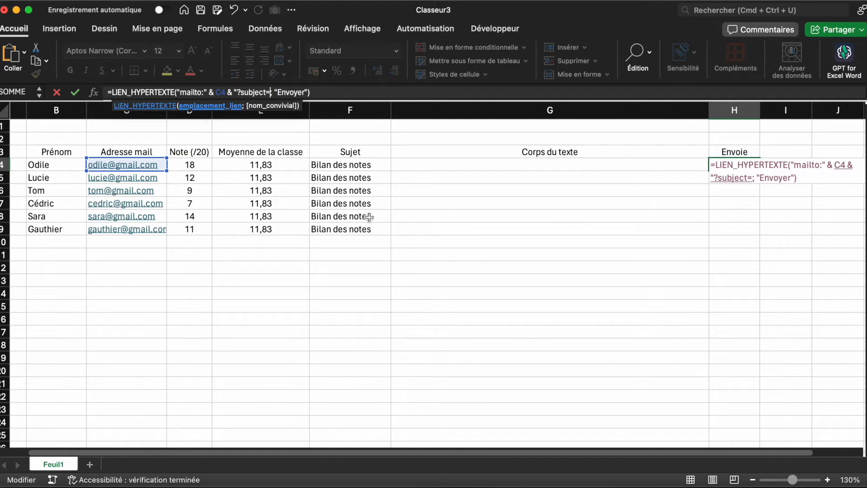
{"action": "type", "text": "\""}
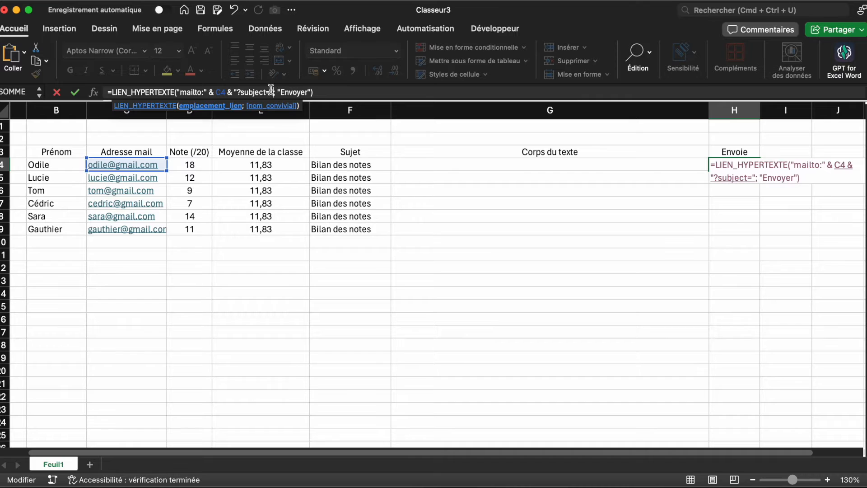
{"action": "type", "text": " &"}
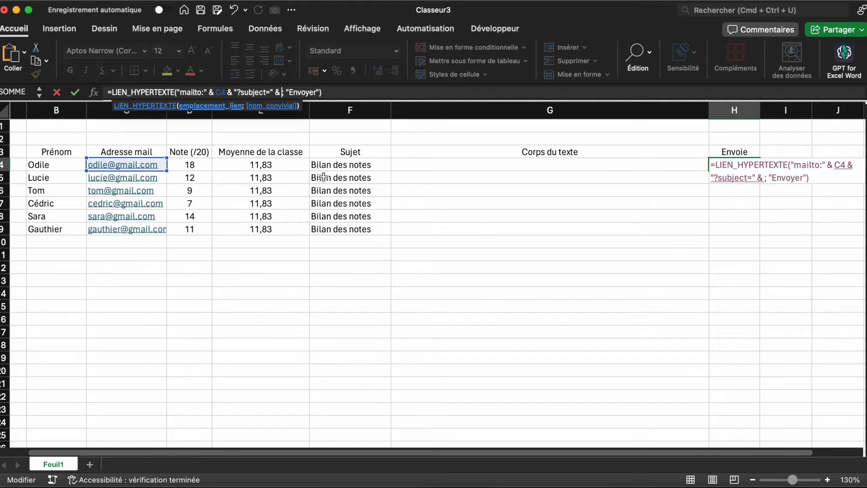
{"action": "left_click", "coordinate": [380, 163]}
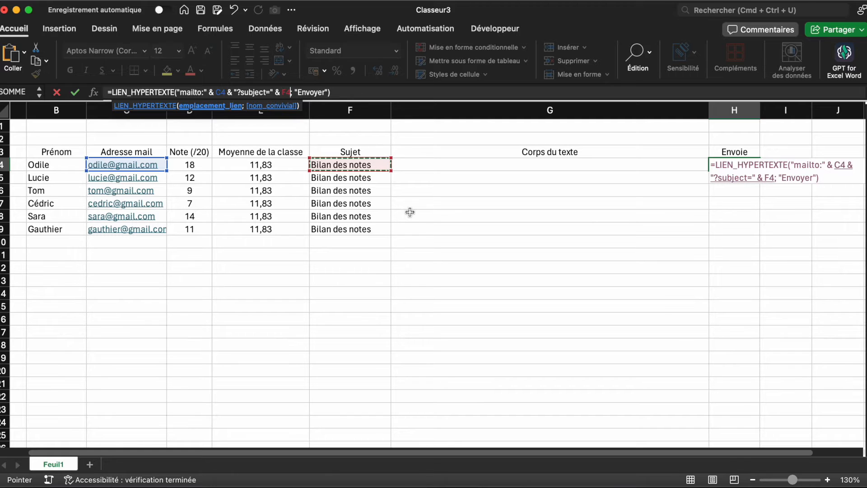
{"action": "key", "text": "Return"}
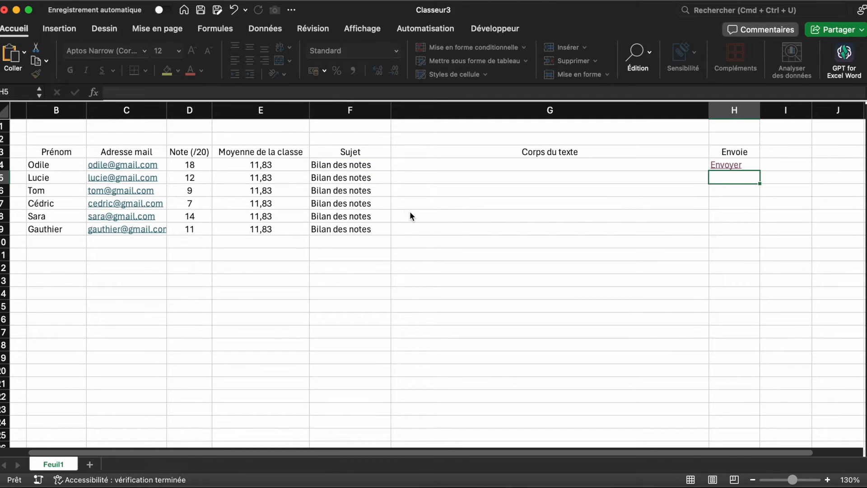
Check the recipient and subject of the draft opened by the H4 link, and close the draft.
{"action": "left_click", "coordinate": [725, 165]}
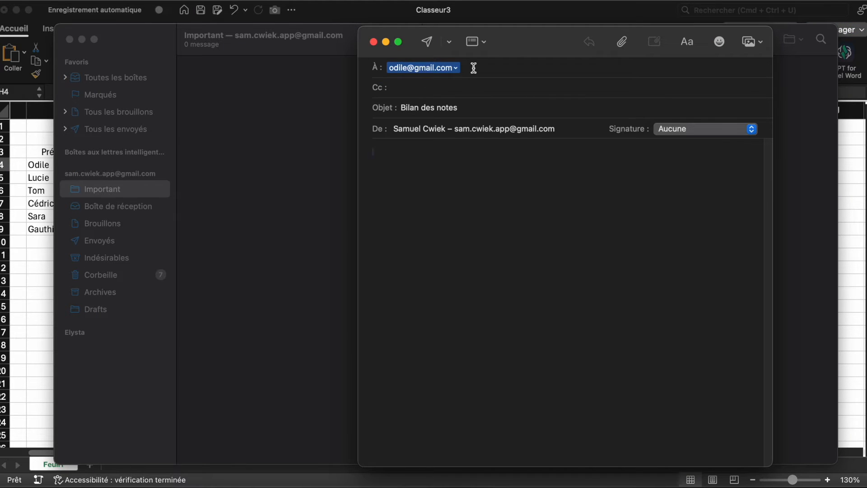
{"action": "left_click", "coordinate": [373, 41]}
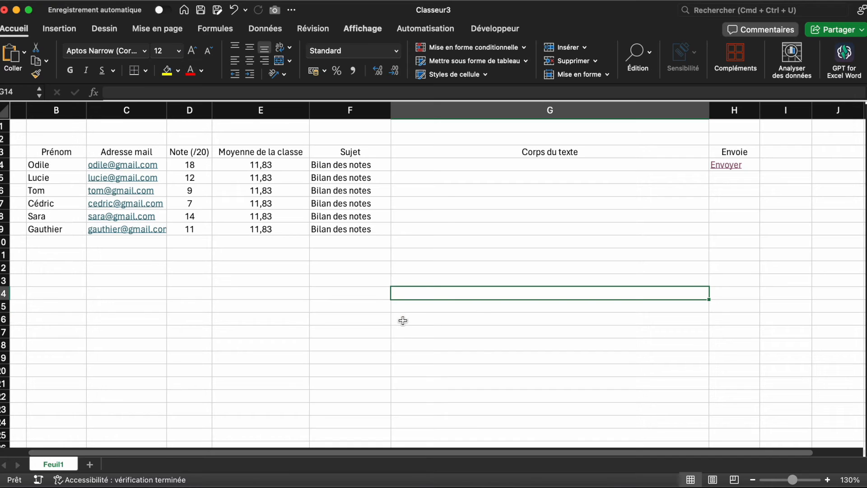
Start an SI formula in G4 that tests whether the grade in D4 is greater than the class average in E4.
{"action": "left_click", "coordinate": [402, 320]}
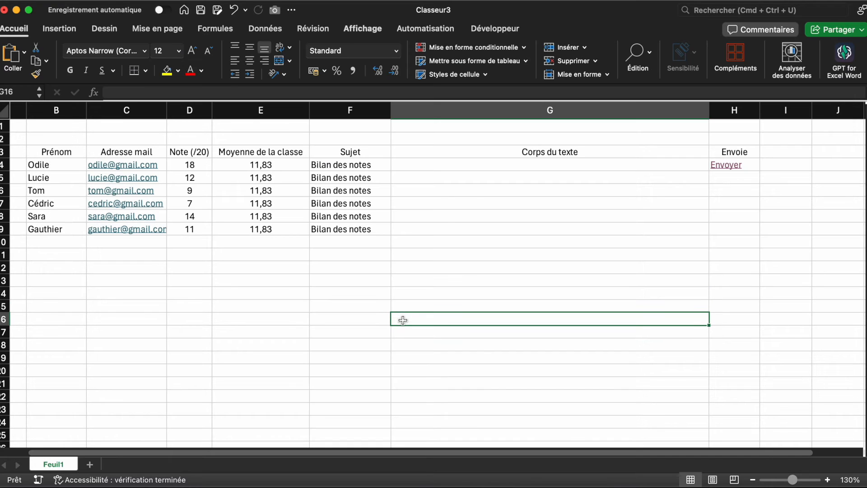
{"action": "left_click", "coordinate": [488, 165]}
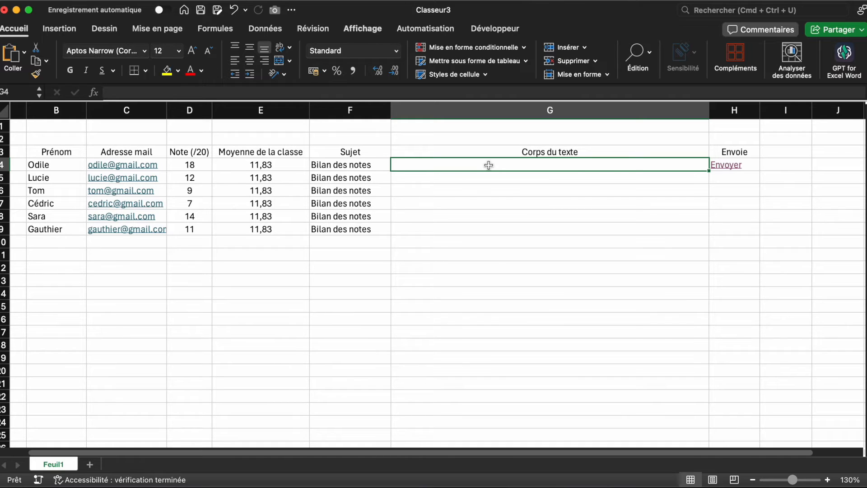
{"action": "double_click", "coordinate": [489, 165]}
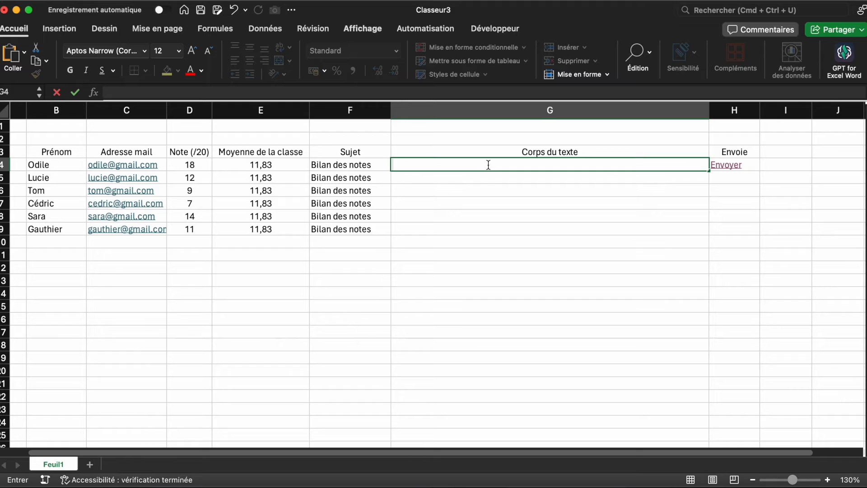
{"action": "type", "text": "=SI("}
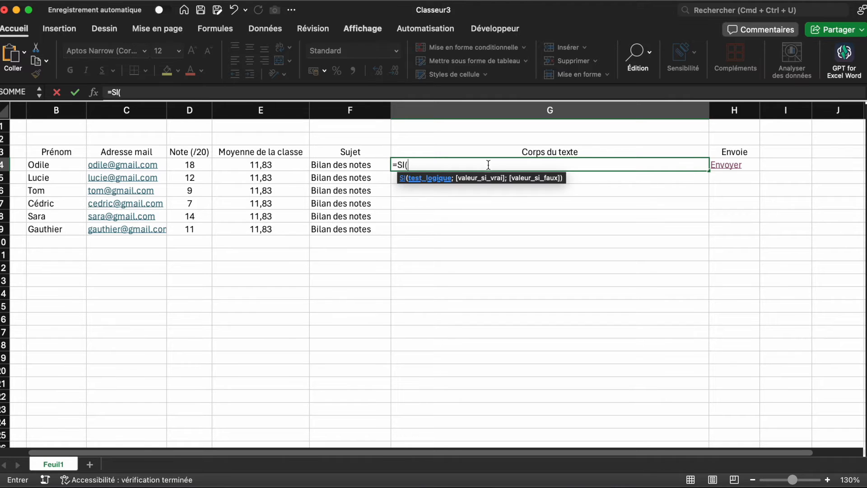
{"action": "left_click", "coordinate": [203, 168]}
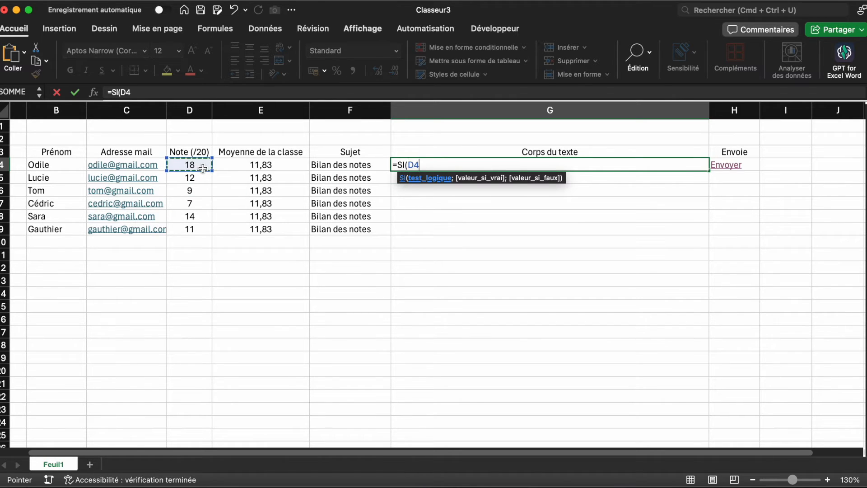
{"action": "type", "text": ">"}
{"action": "left_click", "coordinate": [244, 164]}
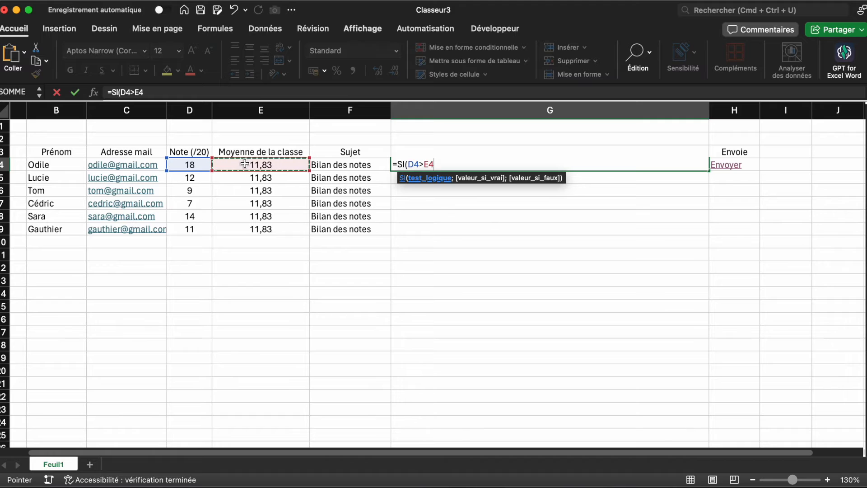
Begin the value-if-true text with "Je suis très heureux de vous annoncer que vous avez obtenu la note de " & D4 &.
{"action": "type", "text": ";\"Je suis très heureux"}
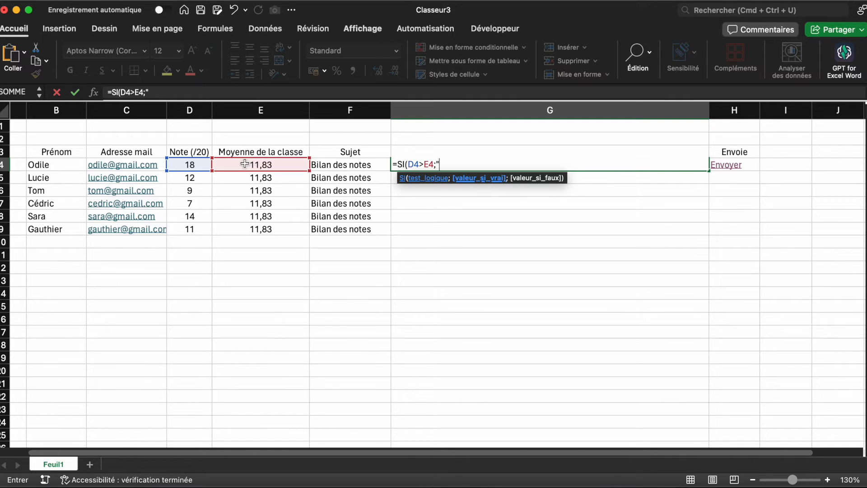
{"action": "type", "text": " de vou"}
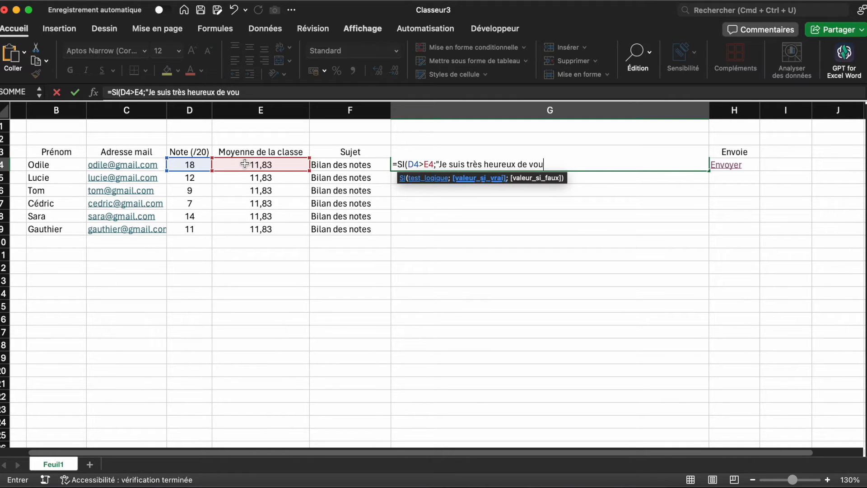
{"action": "type", "text": "s annoncer que vous avez obte"}
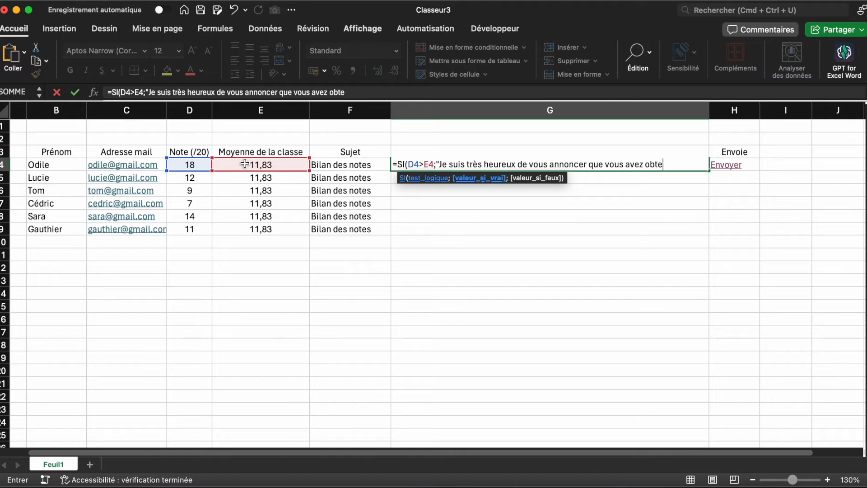
{"action": "type", "text": "nu la note de \" &"}
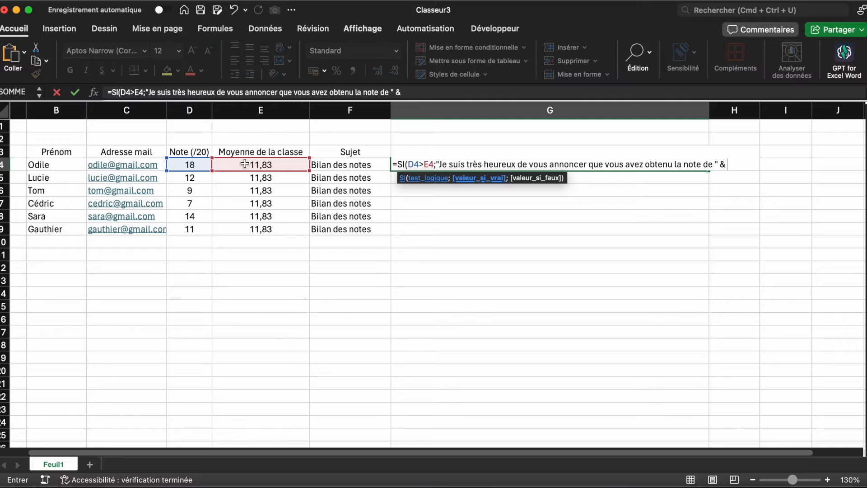
{"action": "left_click", "coordinate": [205, 167]}
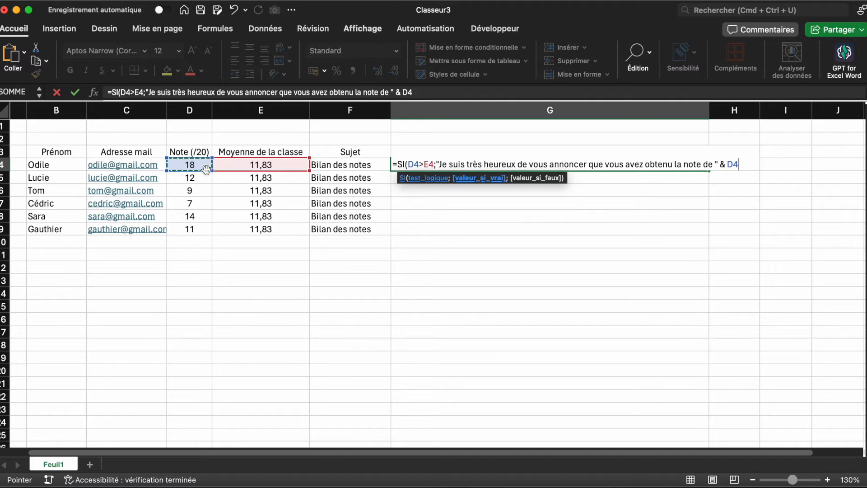
{"action": "type", "text": "& "}
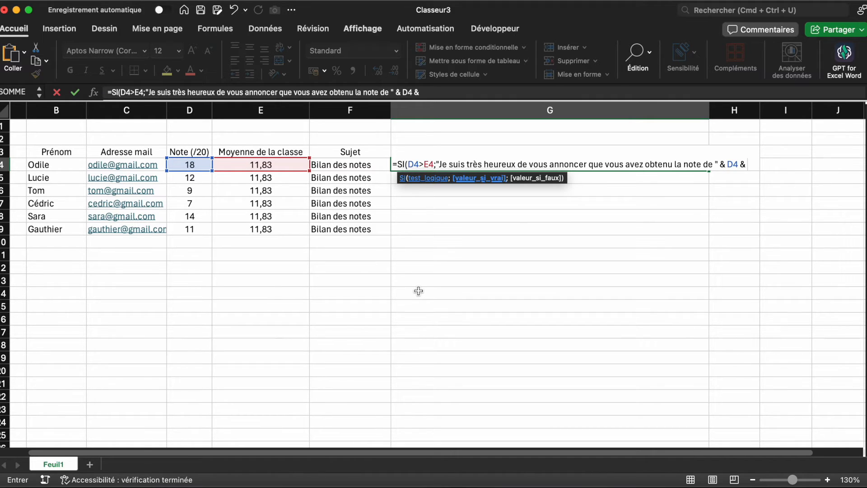
Complete the value-if-true text with ". C'est supérieur à la moyenne de la classe.".
{"action": "type", "text": "\"."}
{"action": "type", "text": "C'est supérie"}
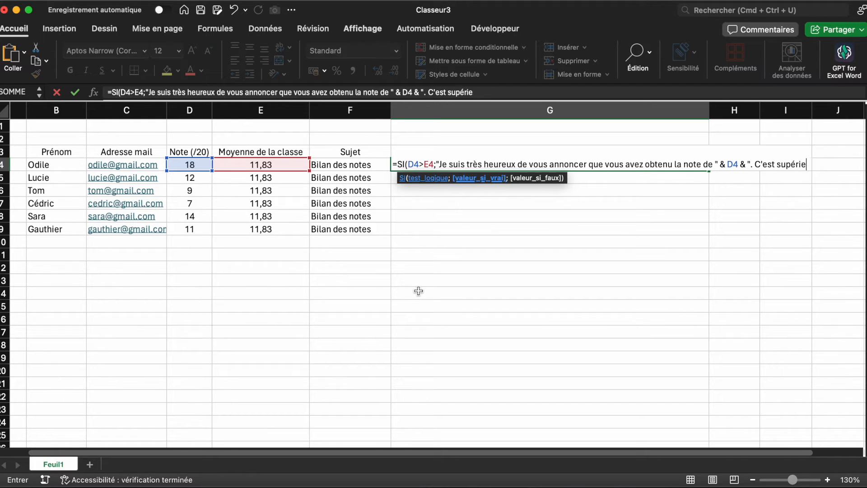
{"action": "type", "text": "ur à la moyenne de la classe.\""}
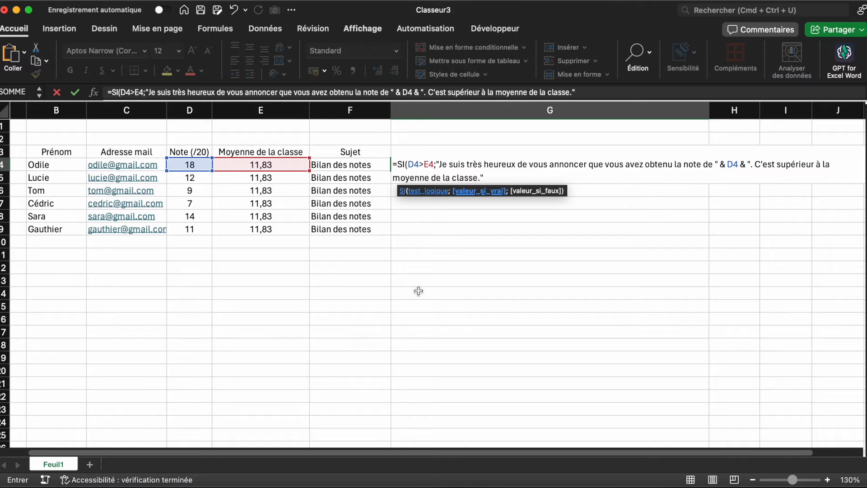
Begin the value-if-false text with "Je suis désolé de vous annoncer que vous avez obtenu la note de " & D4 &.
{"action": "type", "text": ";"}
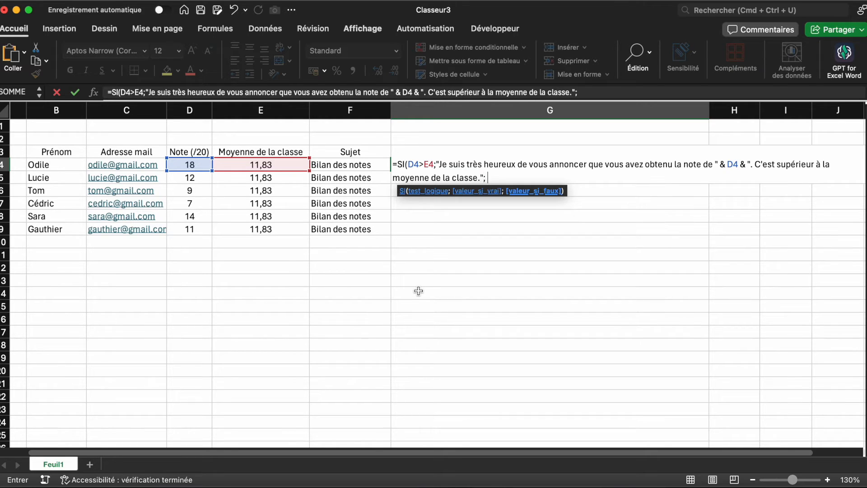
{"action": "type", "text": " \"Je suis désolé"}
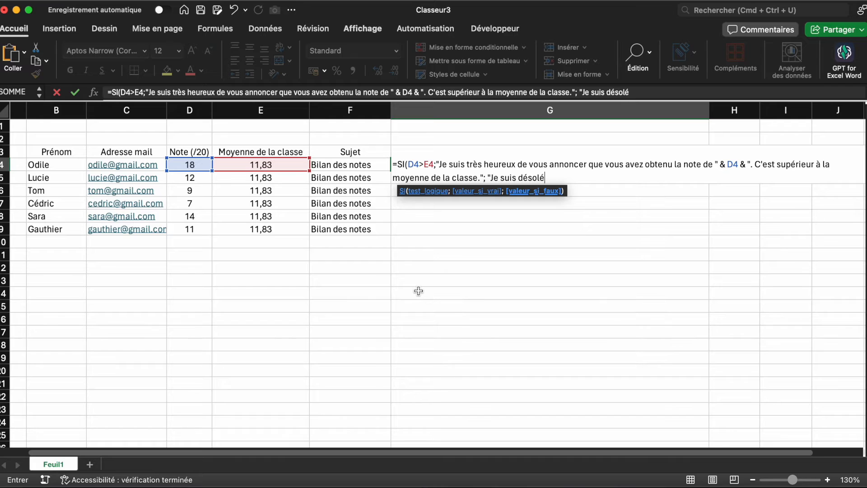
{"action": "type", "text": " de vous annoncer que vous avez obtenu la note"}
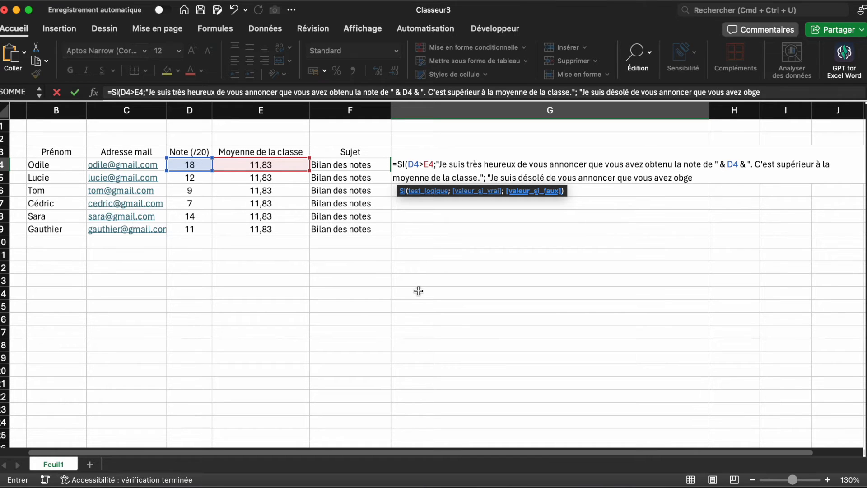
{"action": "type", "text": " de \" &"}
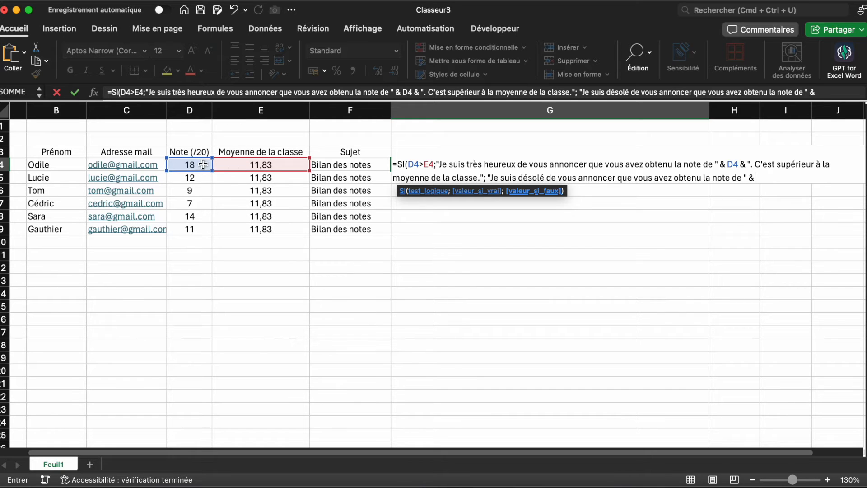
{"action": "left_click", "coordinate": [199, 163]}
{"action": "type", "text": "&"}
Complete the value-if-false text with ". C'est inférieur à la moyenne de la classe." and close and confirm the G4 formula.
{"action": "type", "text": " \". C'es"}
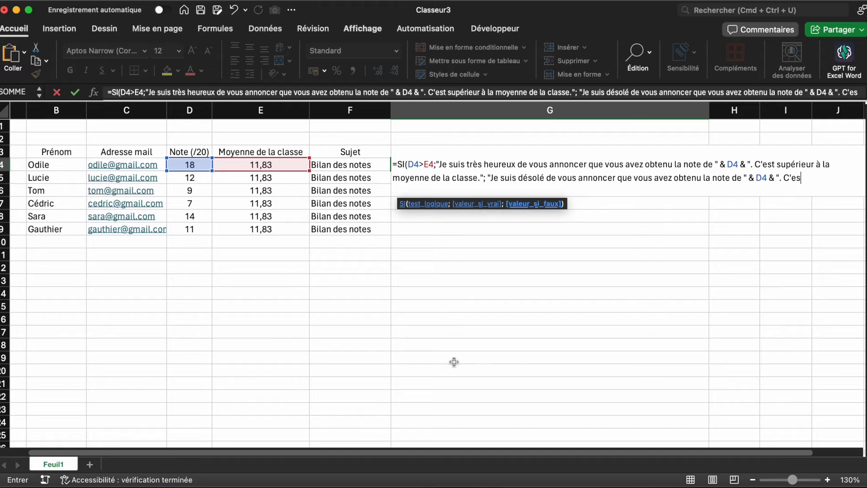
{"action": "type", "text": "t inférieur à la moyenne de l"}
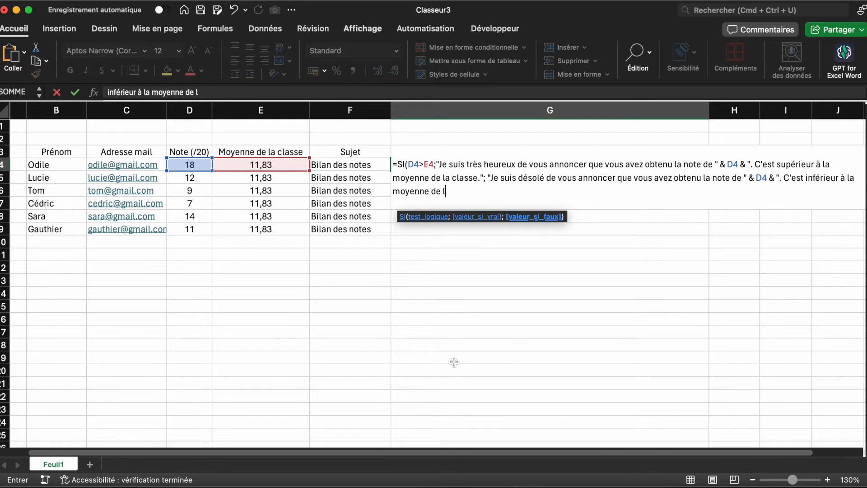
{"action": "type", "text": "a classe.\")"}
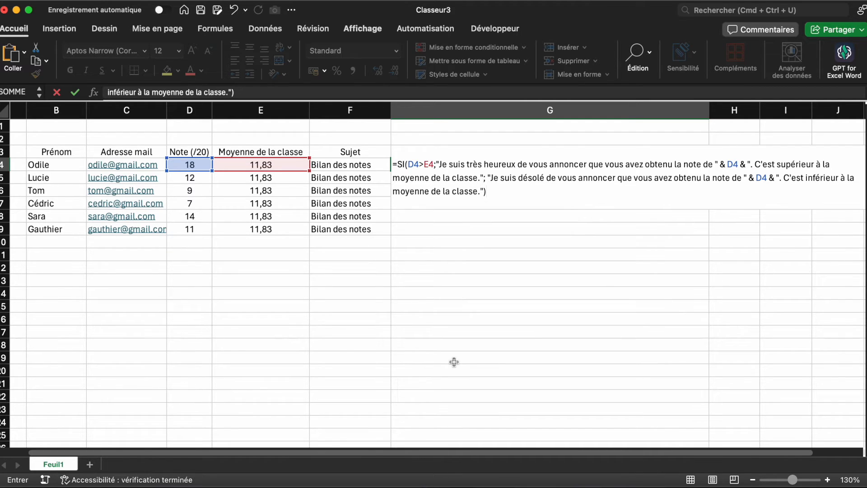
{"action": "key", "text": "Return"}
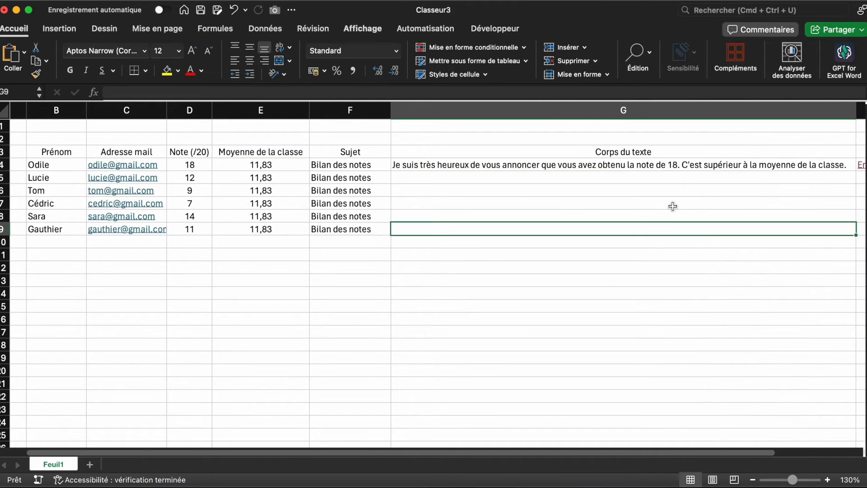
Extend the link formula in H4 with & "&body=" & G4 after the F4 reference.
{"action": "scroll", "coordinate": [672, 206], "scroll_direction": "right", "scroll_amount": 3}
{"action": "scroll", "coordinate": [672, 206], "scroll_direction": "left", "scroll_amount": 3}
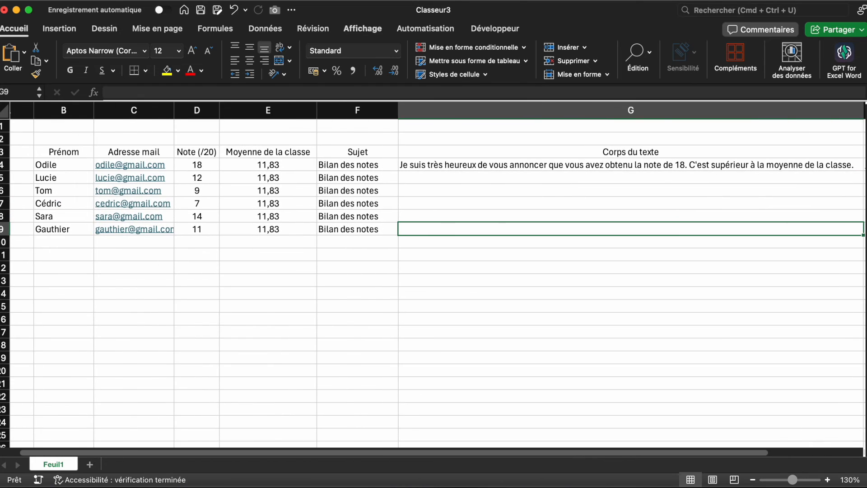
{"action": "left_click", "coordinate": [752, 480]}
{"action": "scroll", "coordinate": [684, 303], "scroll_direction": "left", "scroll_amount": 2}
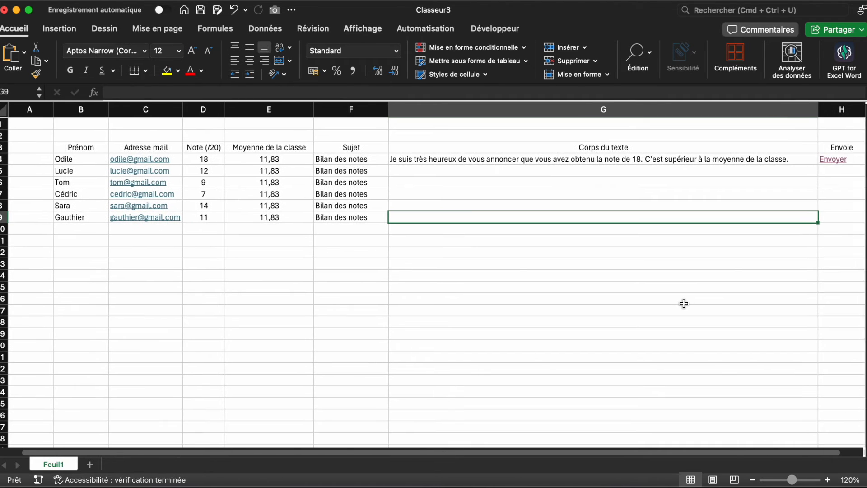
{"action": "left_click", "coordinate": [854, 158]}
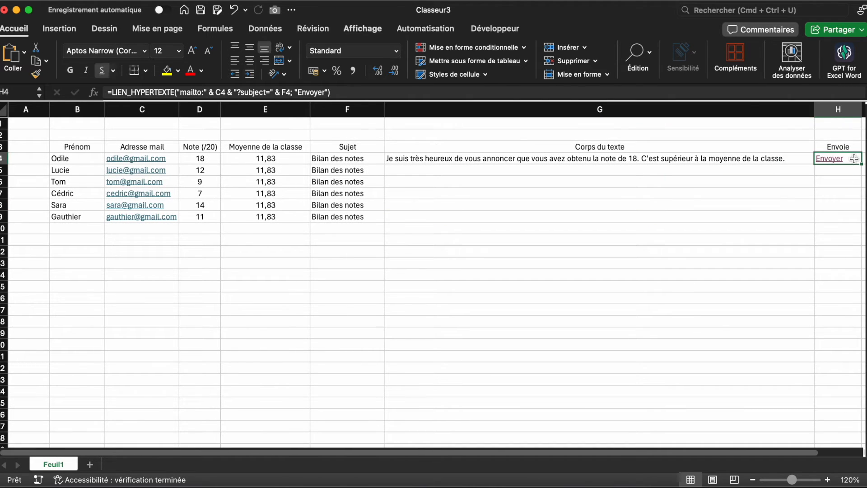
{"action": "double_click", "coordinate": [854, 159]}
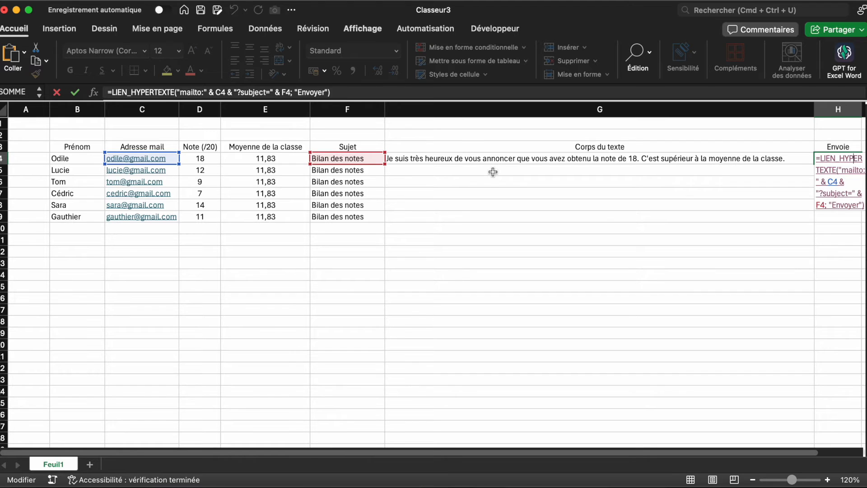
{"action": "left_click", "coordinate": [291, 92]}
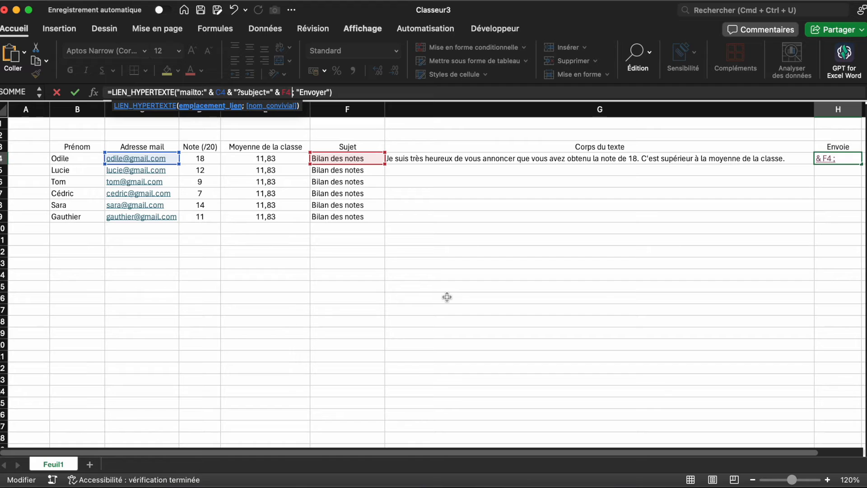
{"action": "type", "text": "& \"&body=é"}
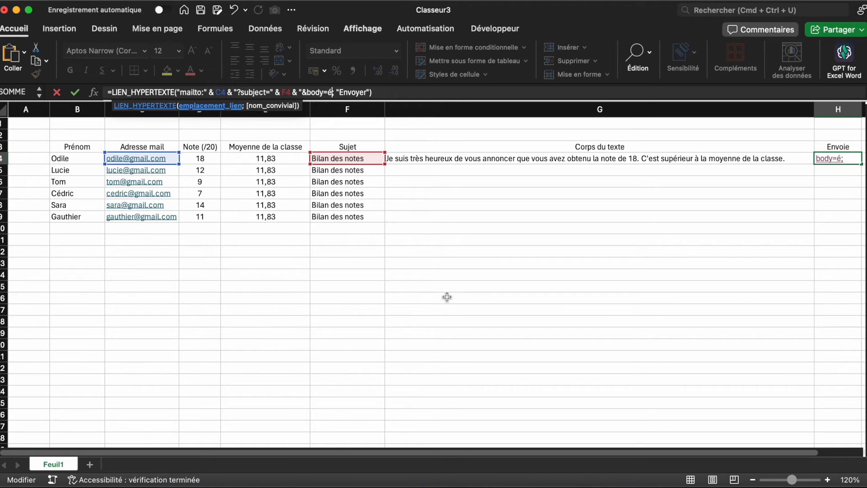
{"action": "key", "text": "BackSpace"}
{"action": "type", "text": "\""}
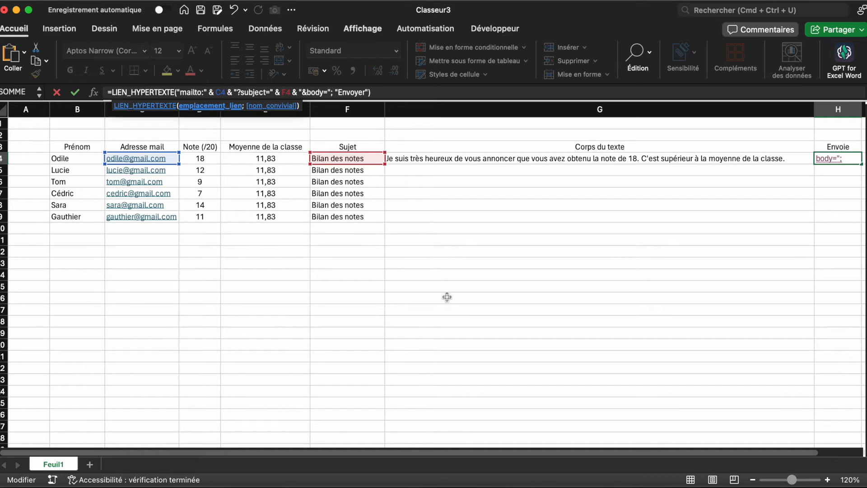
{"action": "type", "text": " &"}
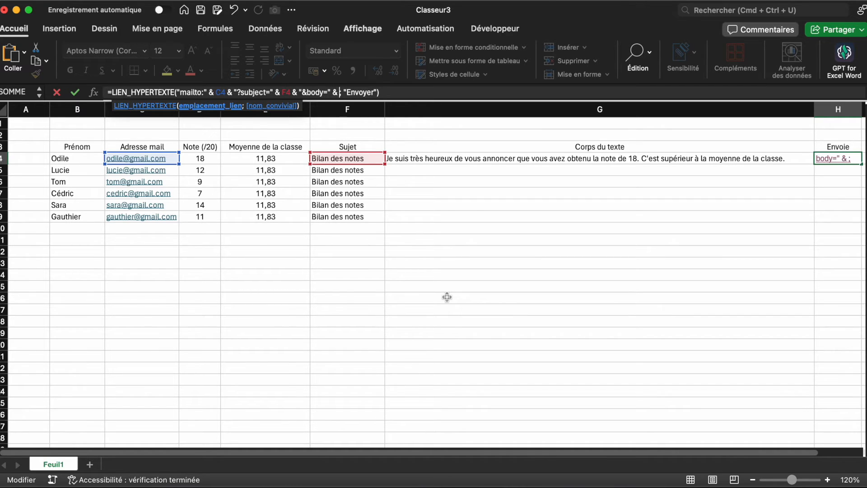
{"action": "left_click", "coordinate": [513, 157]}
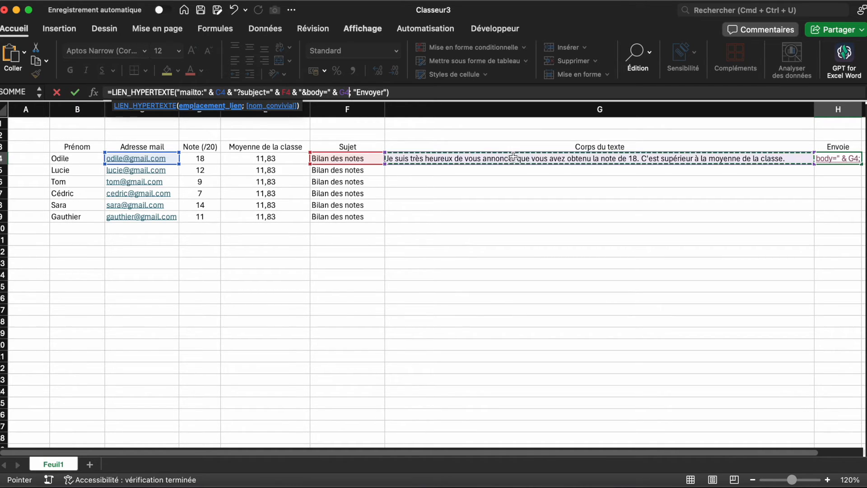
{"action": "key", "text": "Return"}
{"action": "left_click", "coordinate": [515, 252]}
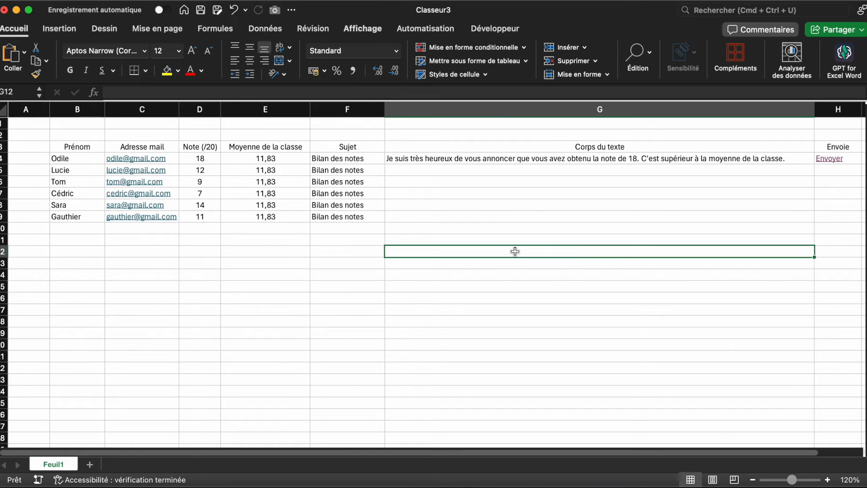
Check the body text of the draft opened by the H4 link, try a line break before "C'est supérieur", and discard the draft.
{"action": "left_click", "coordinate": [827, 159]}
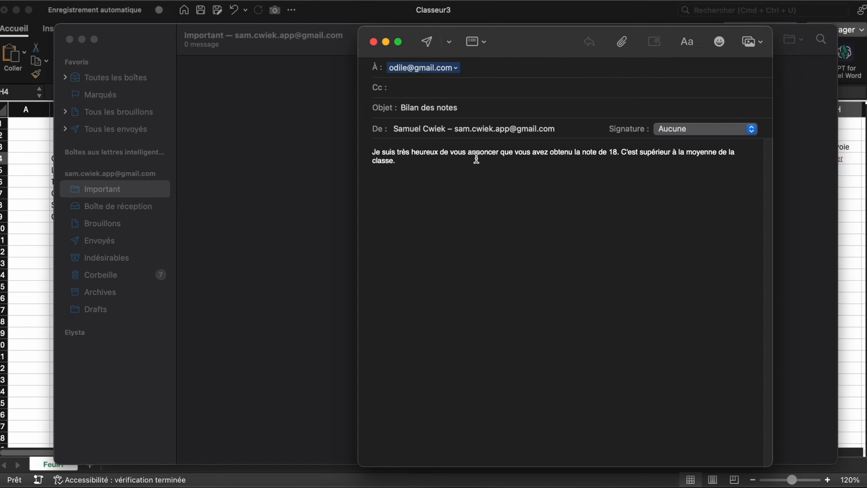
{"action": "left_click", "coordinate": [623, 156]}
{"action": "key", "text": "Return"}
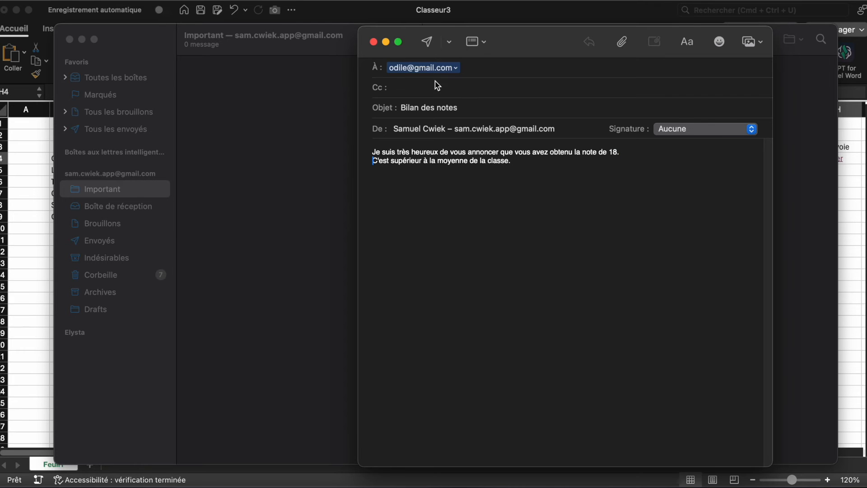
{"action": "left_click", "coordinate": [373, 41]}
{"action": "left_click", "coordinate": [528, 308]}
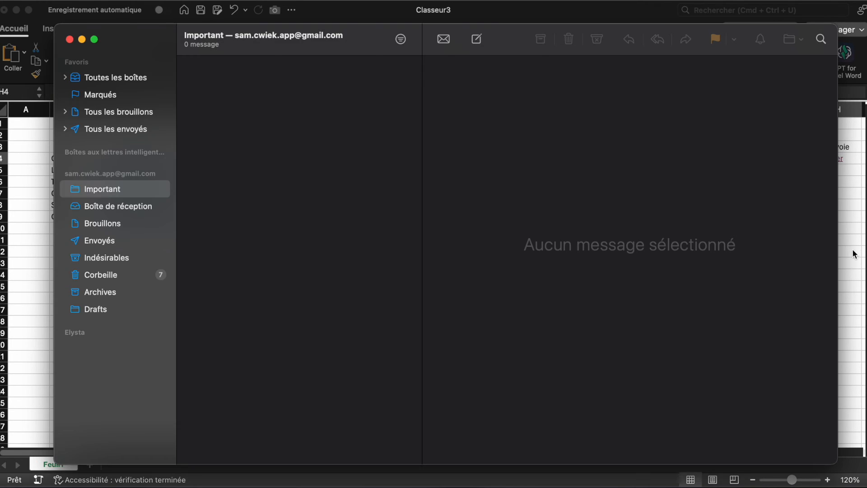
Return to the Excel workbook and replace the space before "C'est supérieur" in the G4 formula with the line-break code %0A.
{"action": "left_click", "coordinate": [852, 252]}
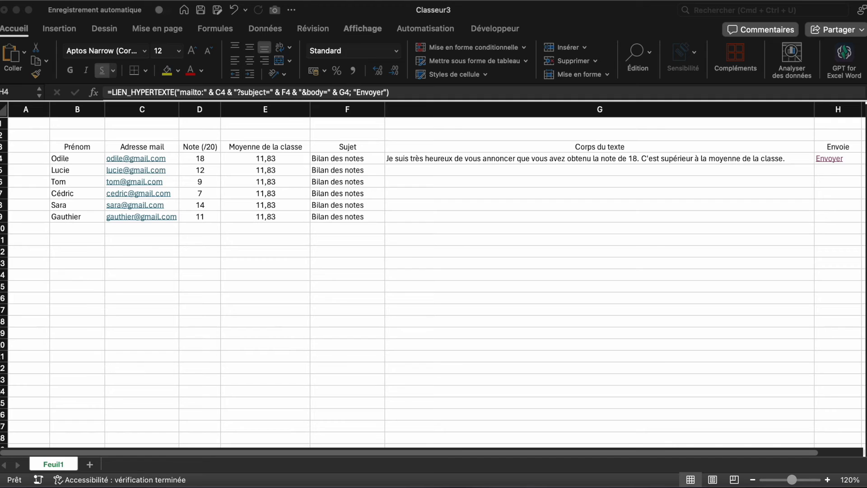
{"action": "left_click", "coordinate": [544, 160]}
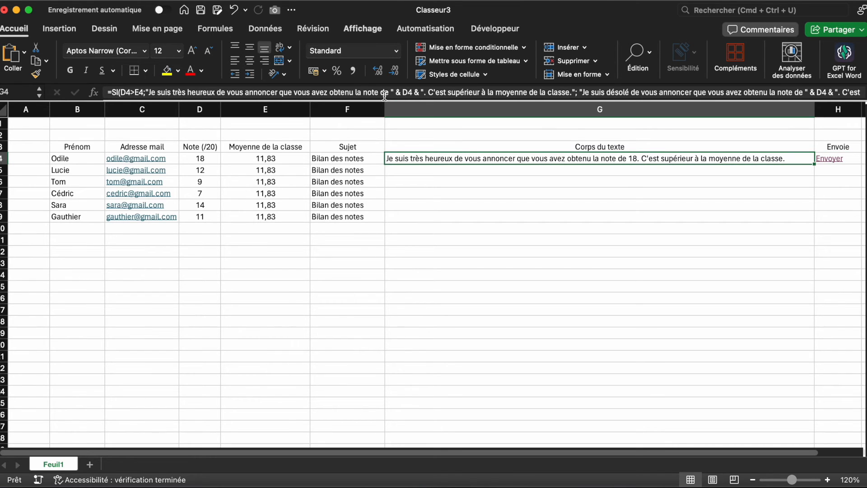
{"action": "left_click", "coordinate": [427, 93]}
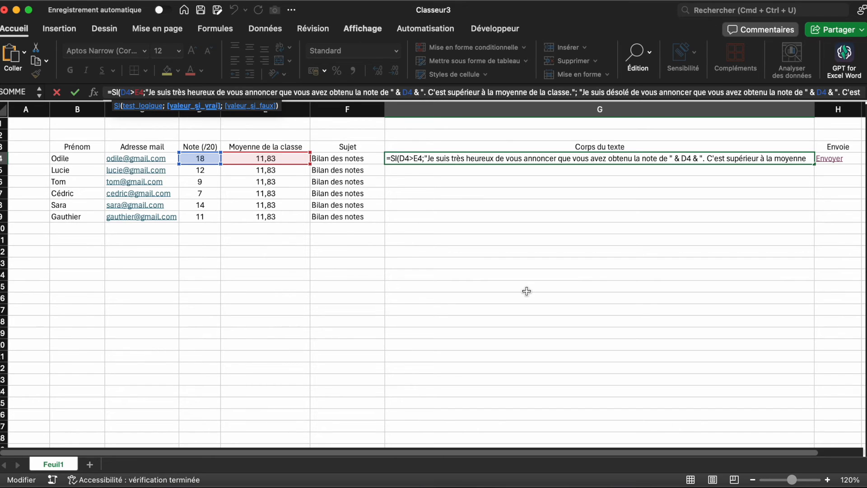
{"action": "key", "text": "BackSpace"}
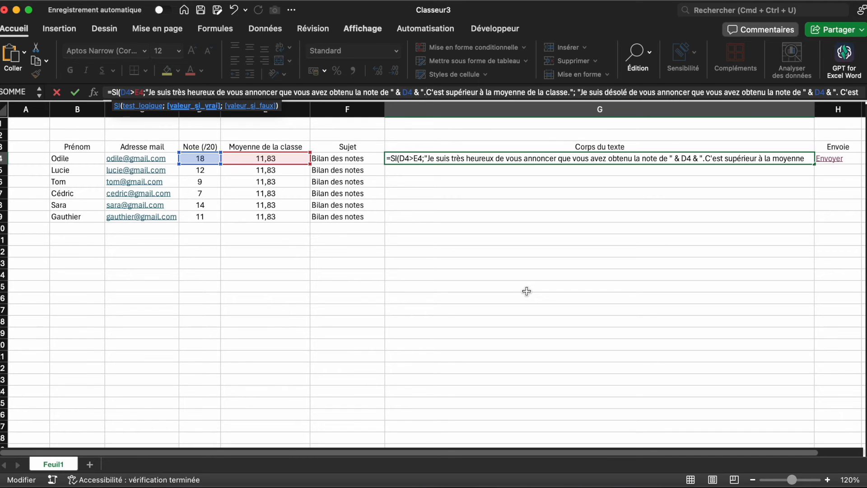
{"action": "type", "text": "%0"}
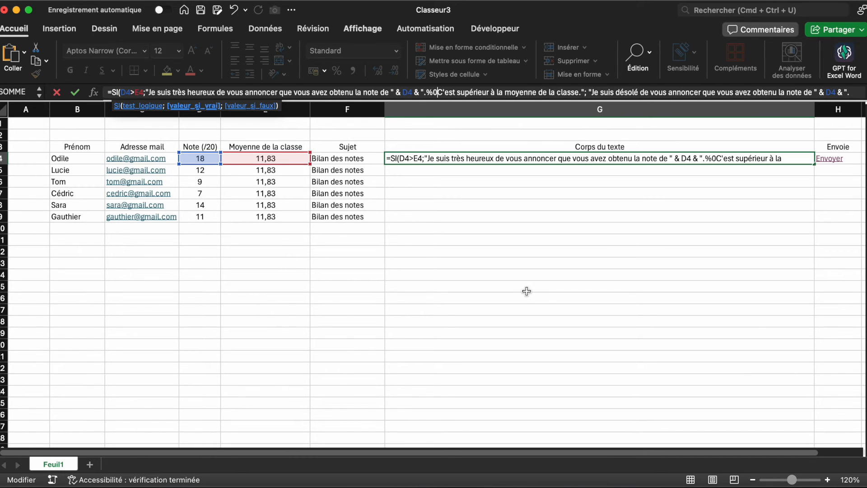
{"action": "type", "text": "A"}
{"action": "key", "text": "Right"}
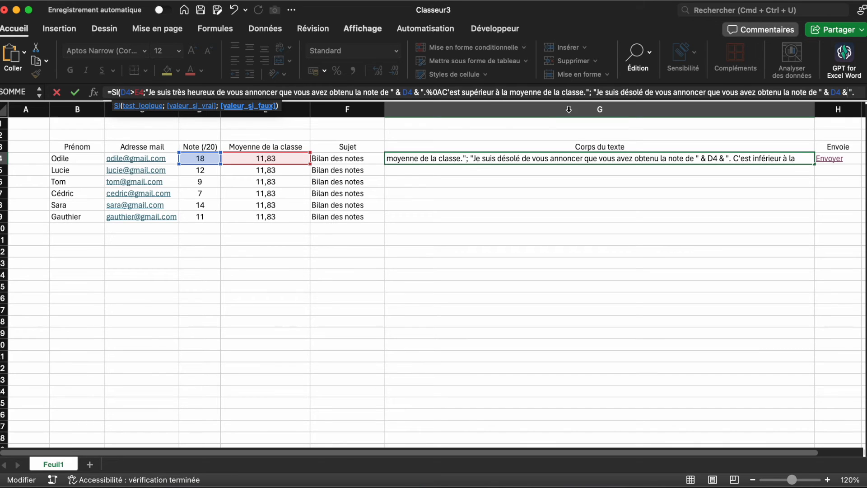
Replace the space before "C'est inférieur" in the G4 value-if-false text with *0A and confirm the formula.
{"action": "left_click", "coordinate": [865, 92]}
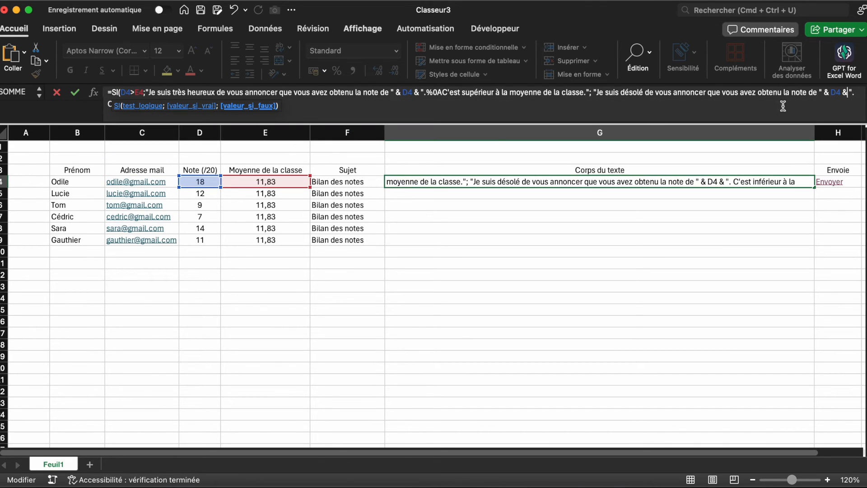
{"action": "left_click", "coordinate": [295, 112]}
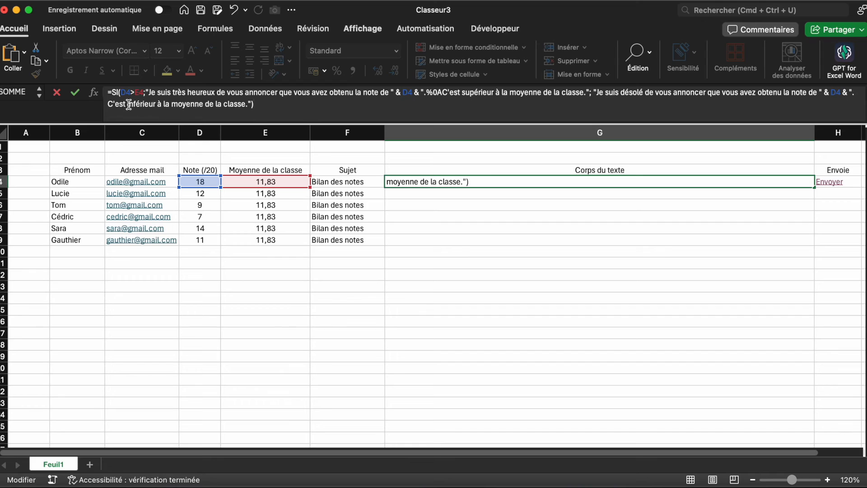
{"action": "left_click", "coordinate": [108, 104]}
{"action": "type", "text": "*0A"}
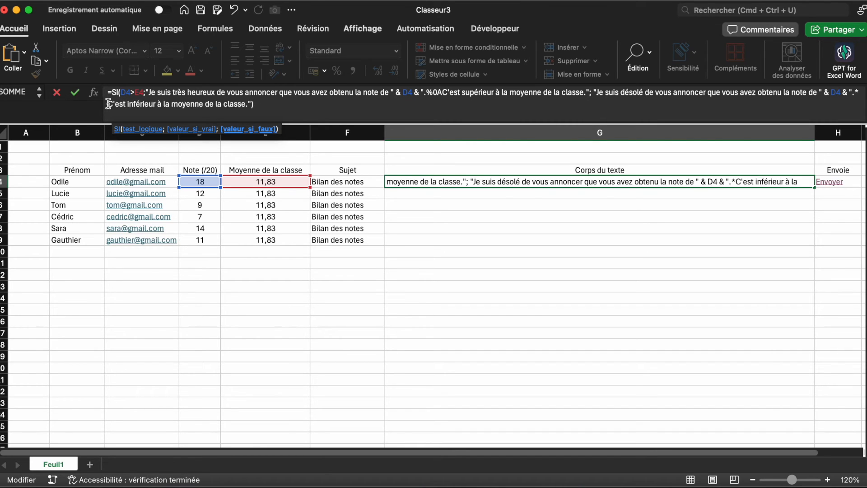
{"action": "key", "text": "Return"}
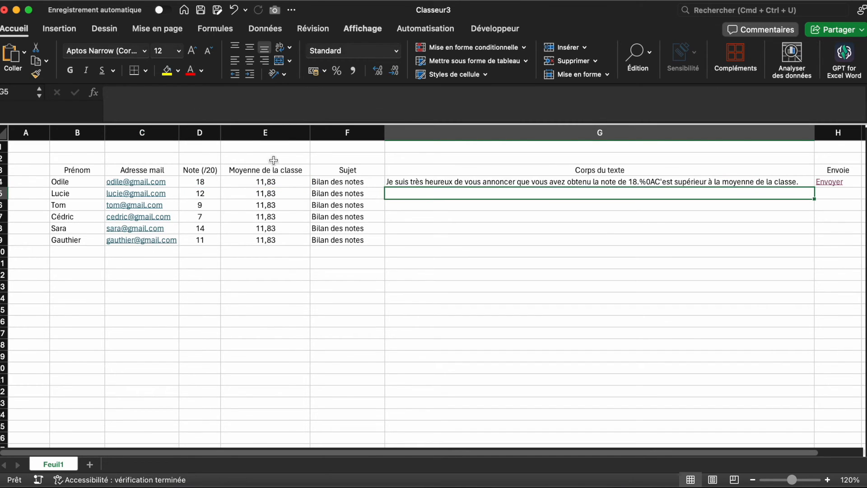
Check the line break in the draft opened by the H4 link, discard the draft and return to the workbook.
{"action": "left_click", "coordinate": [435, 234]}
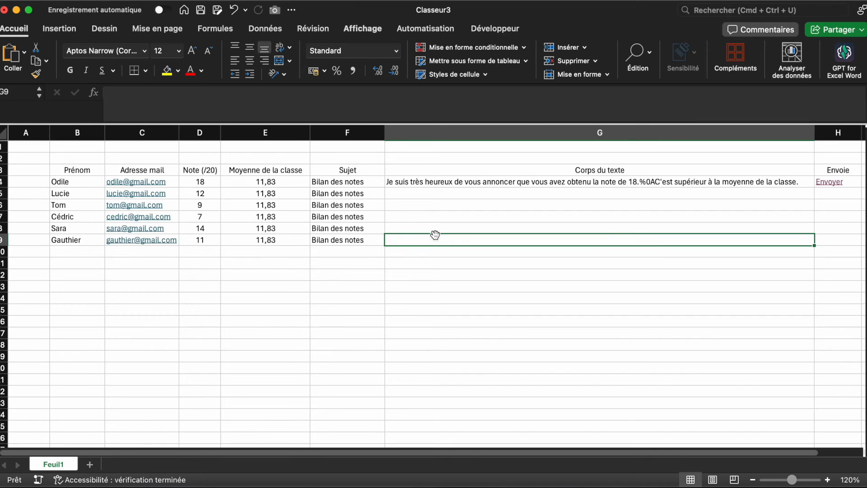
{"action": "left_click", "coordinate": [833, 186]}
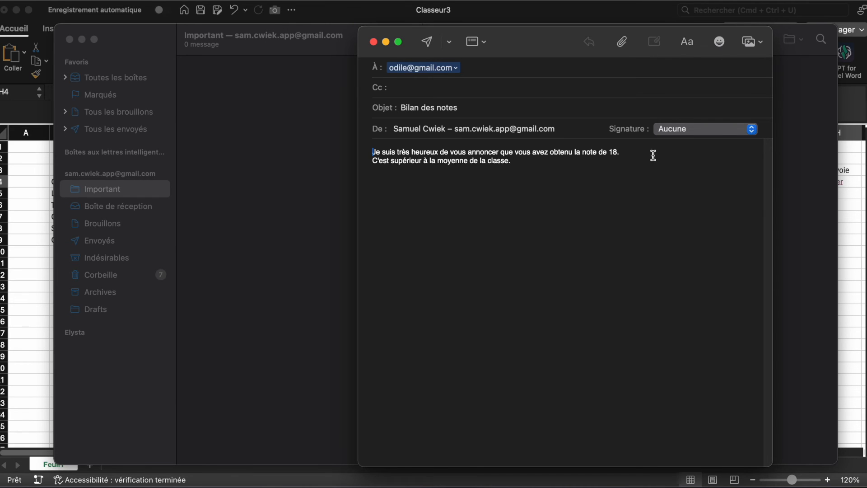
{"action": "left_click", "coordinate": [374, 42]}
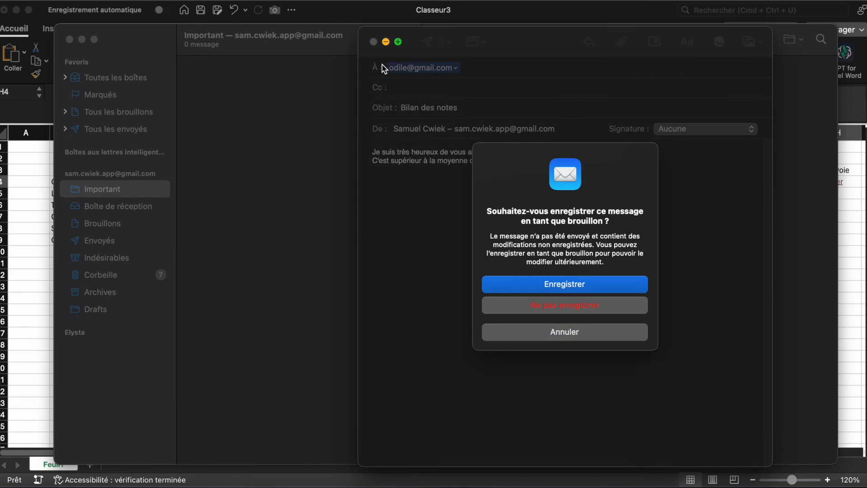
{"action": "left_click", "coordinate": [576, 305]}
{"action": "left_click", "coordinate": [850, 218]}
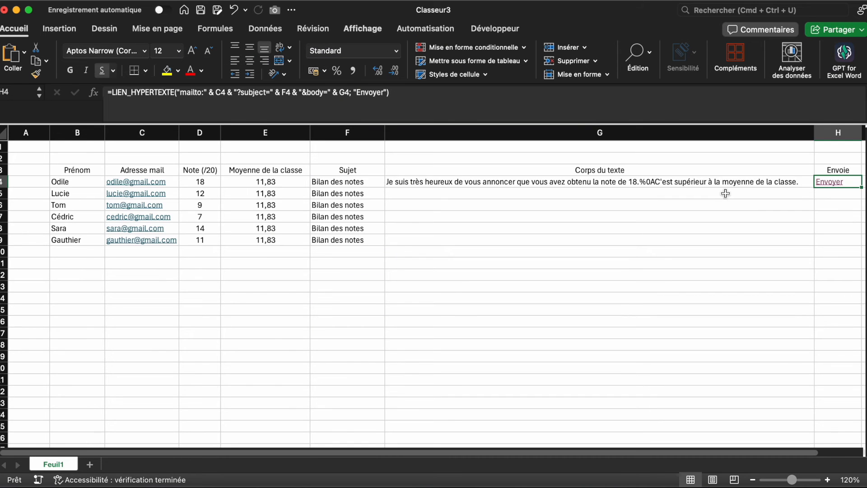
Copy the body text formula in G4 and the link formula in H4 down through row 9.
{"action": "left_click", "coordinate": [735, 181]}
{"action": "left_click_drag", "start_coordinate": [815, 188], "coordinate": [787, 239]}
{"action": "left_click", "coordinate": [756, 297]}
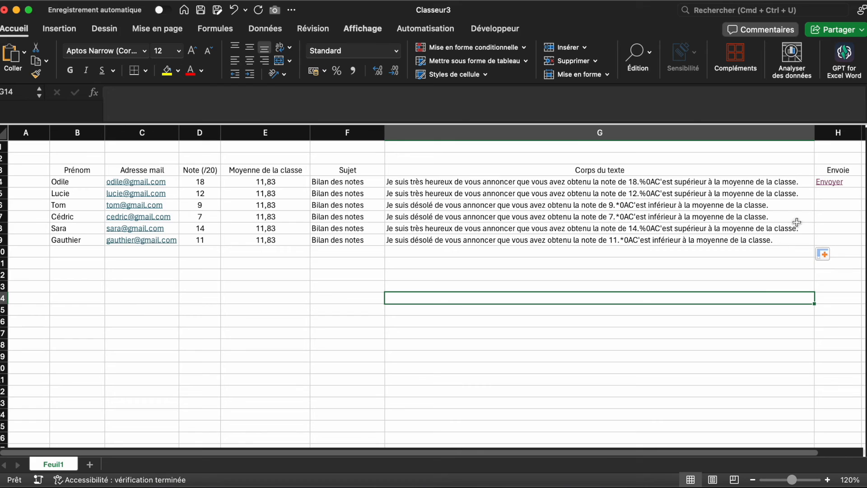
{"action": "left_click", "coordinate": [859, 185]}
{"action": "left_click_drag", "start_coordinate": [860, 187], "coordinate": [853, 242]}
{"action": "left_click", "coordinate": [759, 292]}
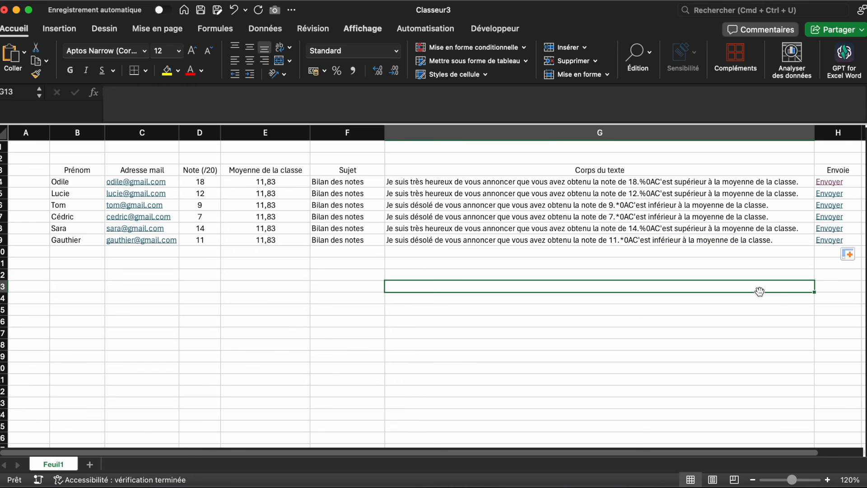
Check the drafts opened by the H5 and H6 links, discarding the H5 draft, and return to the workbook.
{"action": "left_click", "coordinate": [830, 198]}
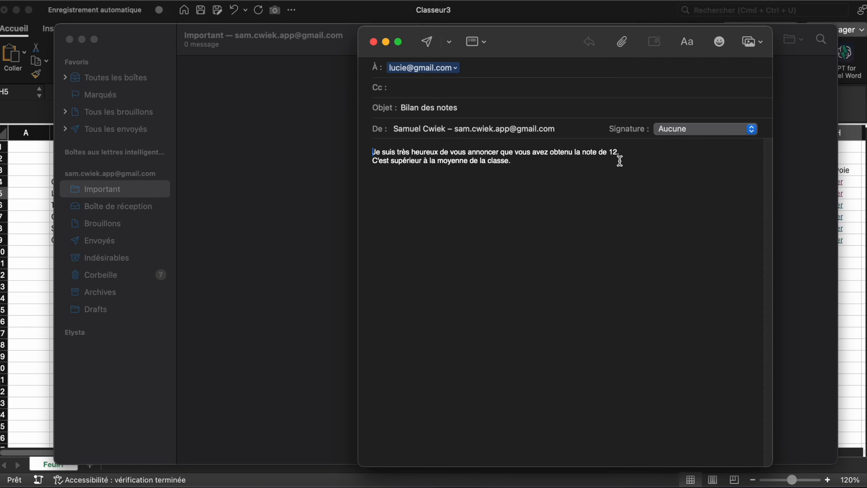
{"action": "left_click", "coordinate": [373, 41]}
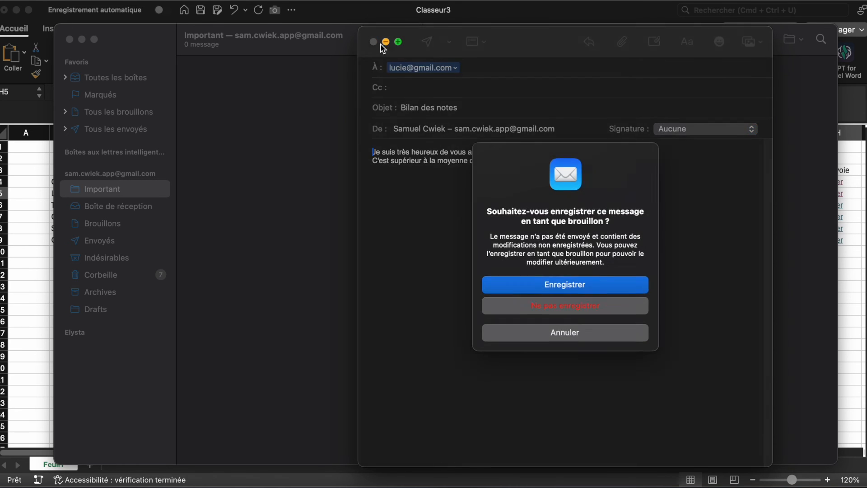
{"action": "left_click", "coordinate": [598, 299]}
{"action": "left_click", "coordinate": [846, 246]}
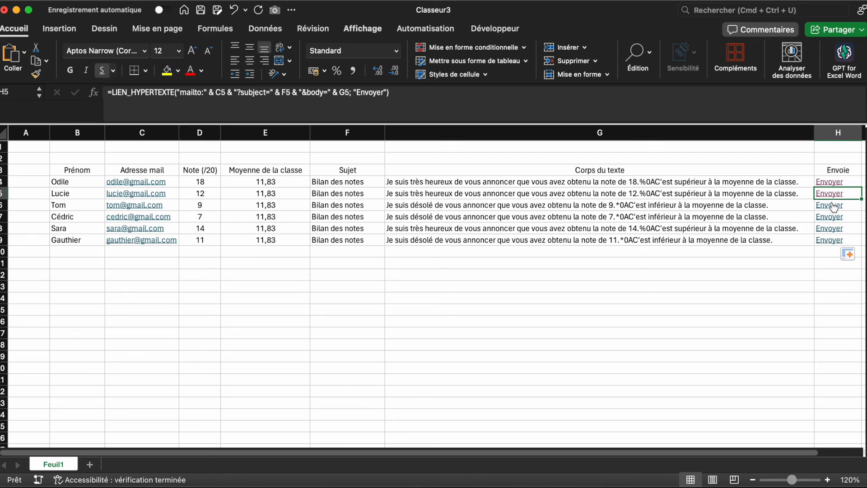
{"action": "left_click", "coordinate": [830, 208]}
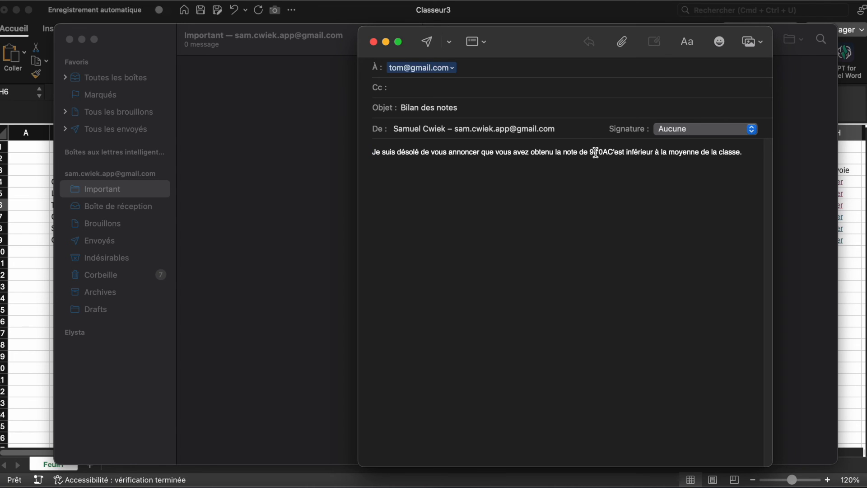
{"action": "left_click", "coordinate": [846, 195]}
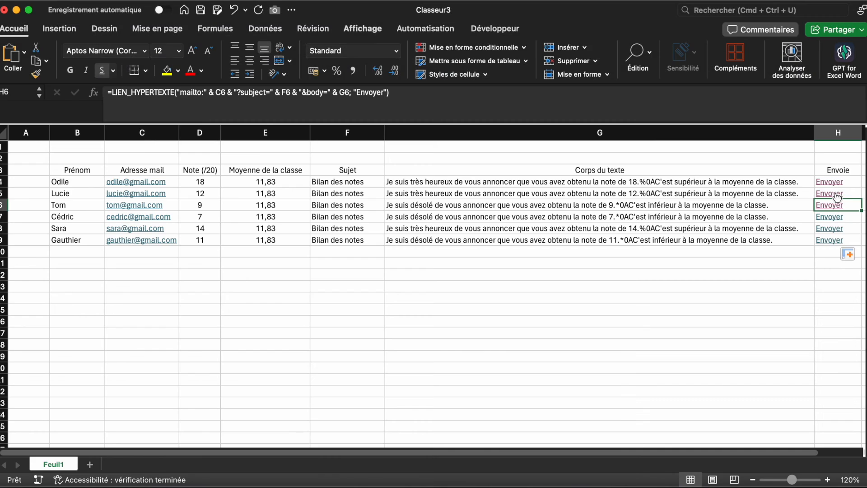
Correct the line-break code before "C'est inférieur" in the G4 formula to %0A and confirm it.
{"action": "left_click", "coordinate": [625, 181]}
{"action": "left_click", "coordinate": [109, 104]}
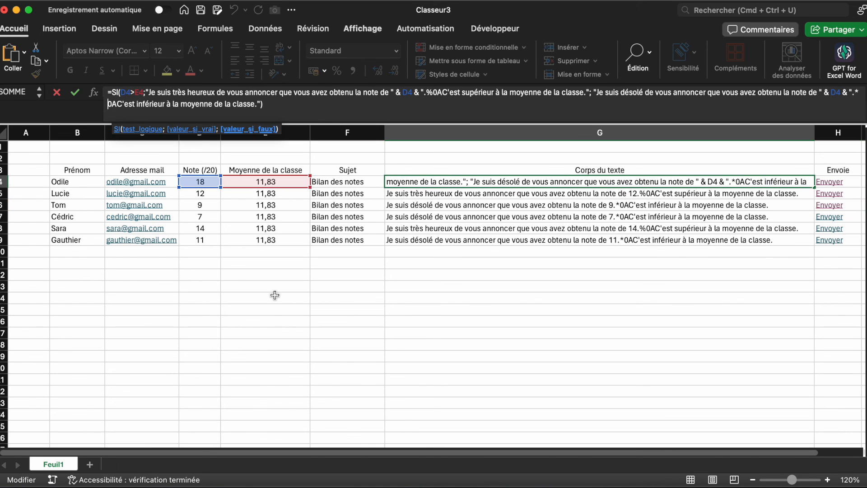
{"action": "key", "text": "BackSpace"}
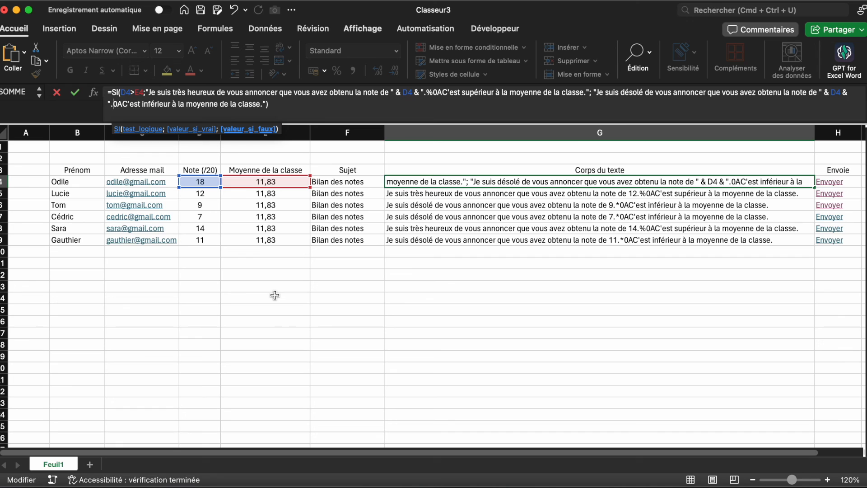
{"action": "type", "text": "%"}
{"action": "key", "text": "Return"}
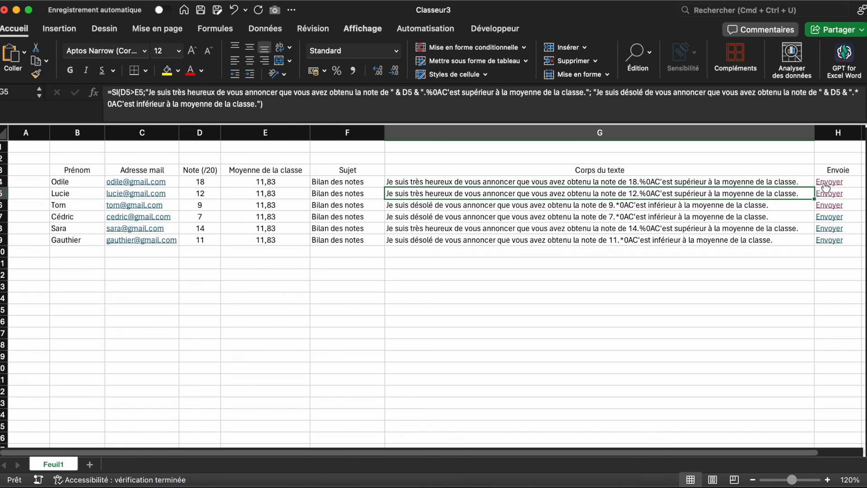
Copy the corrected body text formula from G4 down to G9.
{"action": "left_click", "coordinate": [808, 182]}
{"action": "left_click_drag", "start_coordinate": [808, 187], "coordinate": [807, 240]}
{"action": "left_click", "coordinate": [767, 321]}
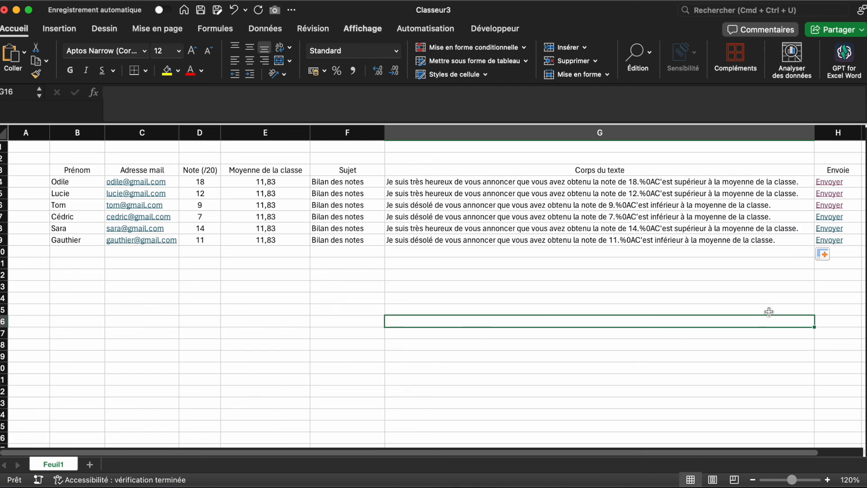
Check the line break in the new draft opened by the H6 link, then close the draft.
{"action": "left_click", "coordinate": [835, 206]}
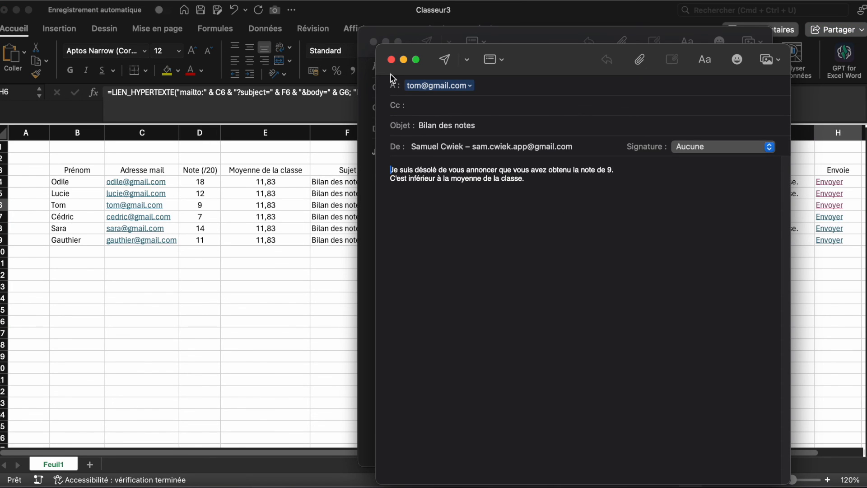
{"action": "left_click", "coordinate": [391, 59]}
{"action": "left_click", "coordinate": [523, 322]}
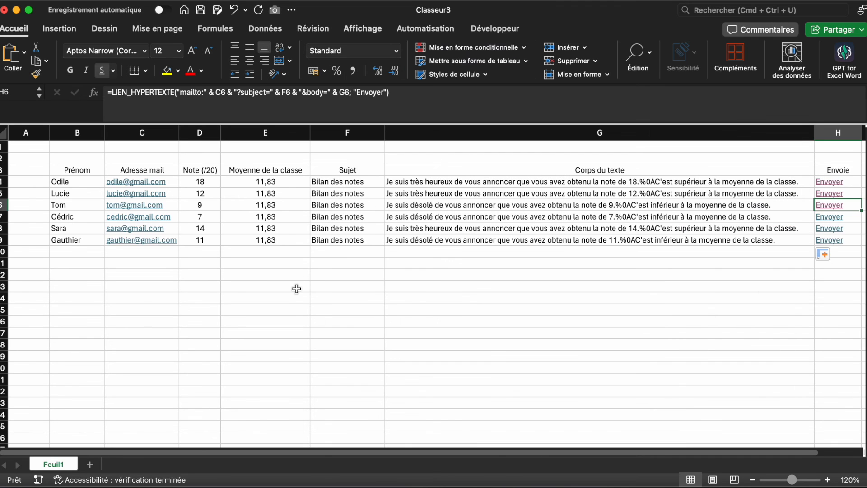